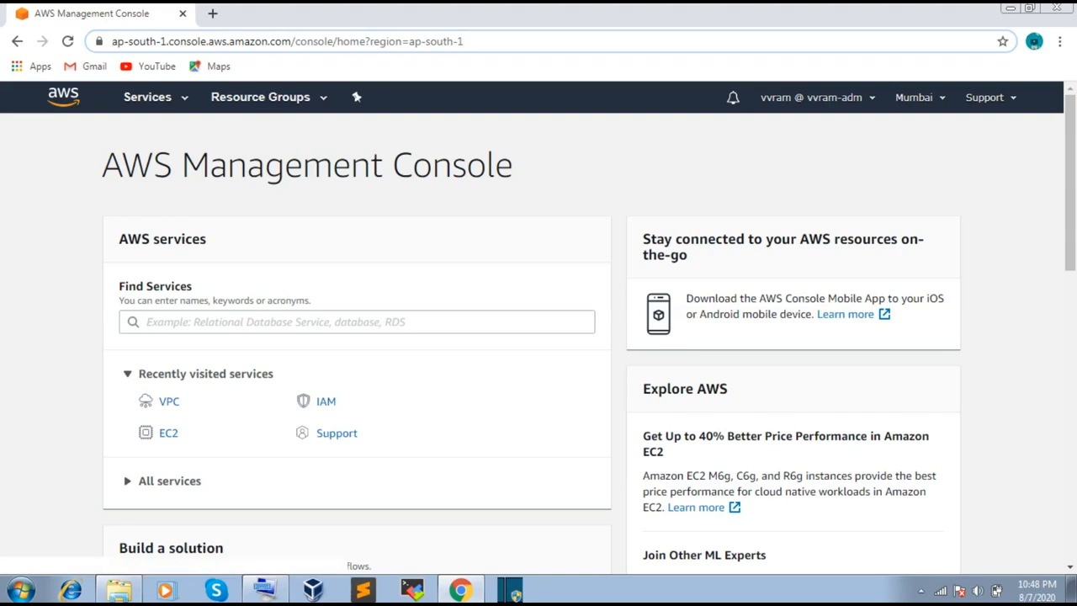
- Review the list of available AWS regions while keeping Asia Pacific (Mumbai) selected
left_click(156, 98)
left_click(920, 98)
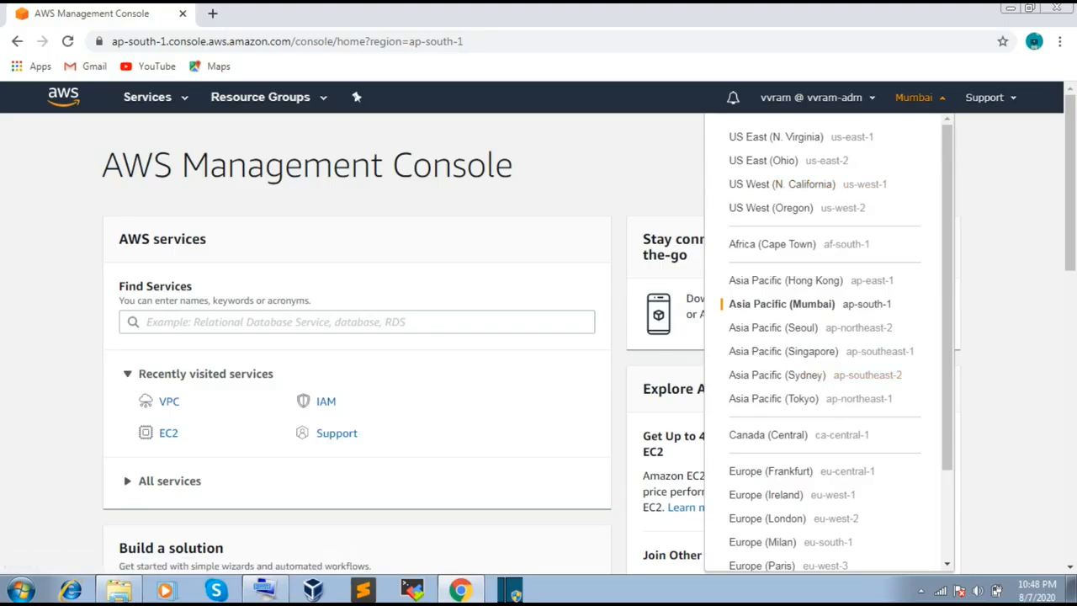
left_click(920, 98)
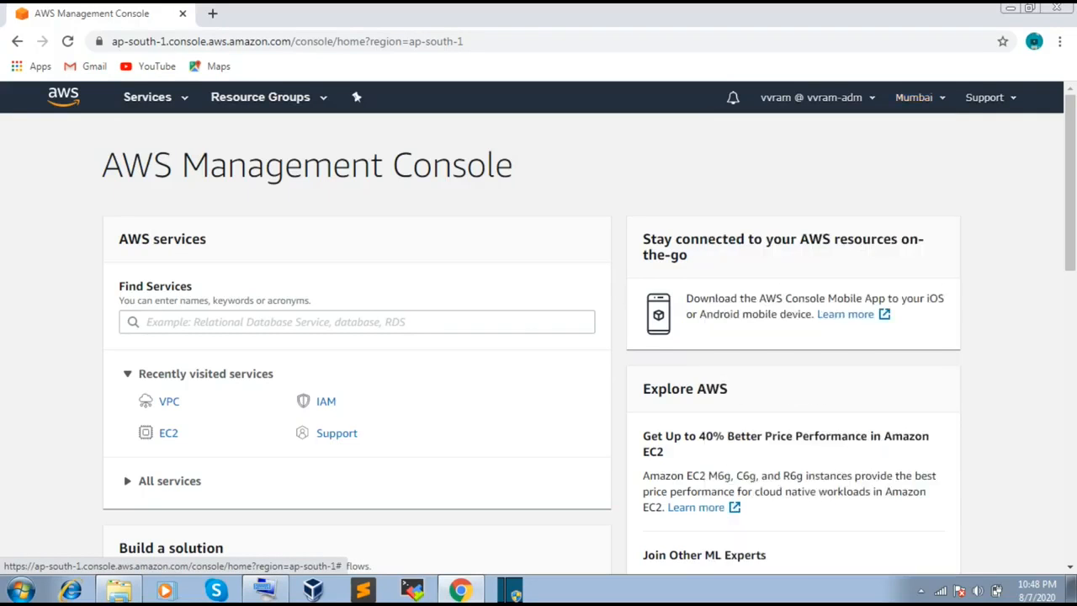
left_click(920, 98)
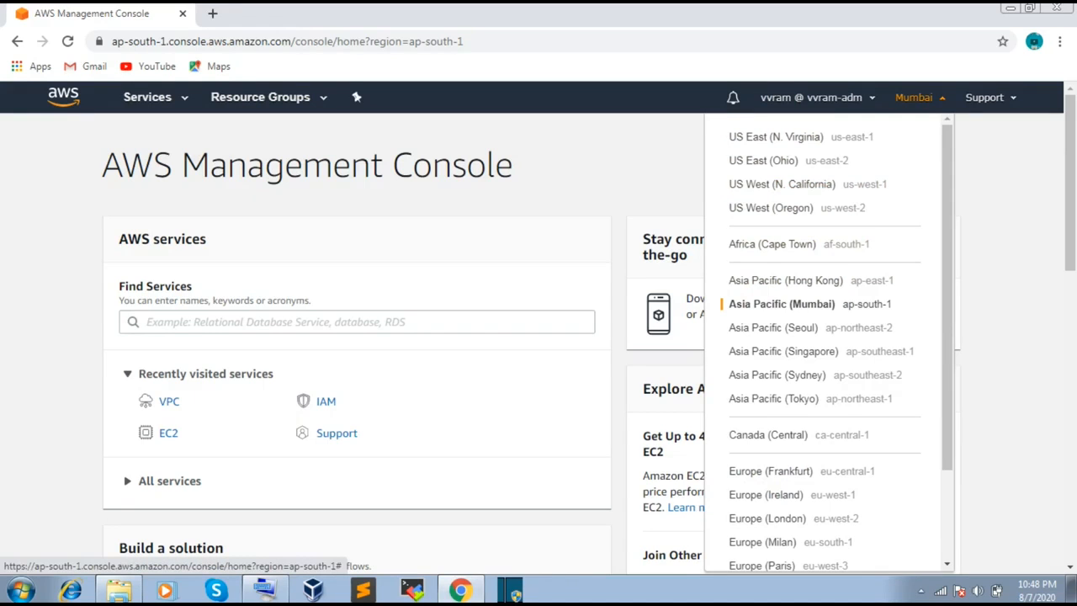
left_click(920, 98)
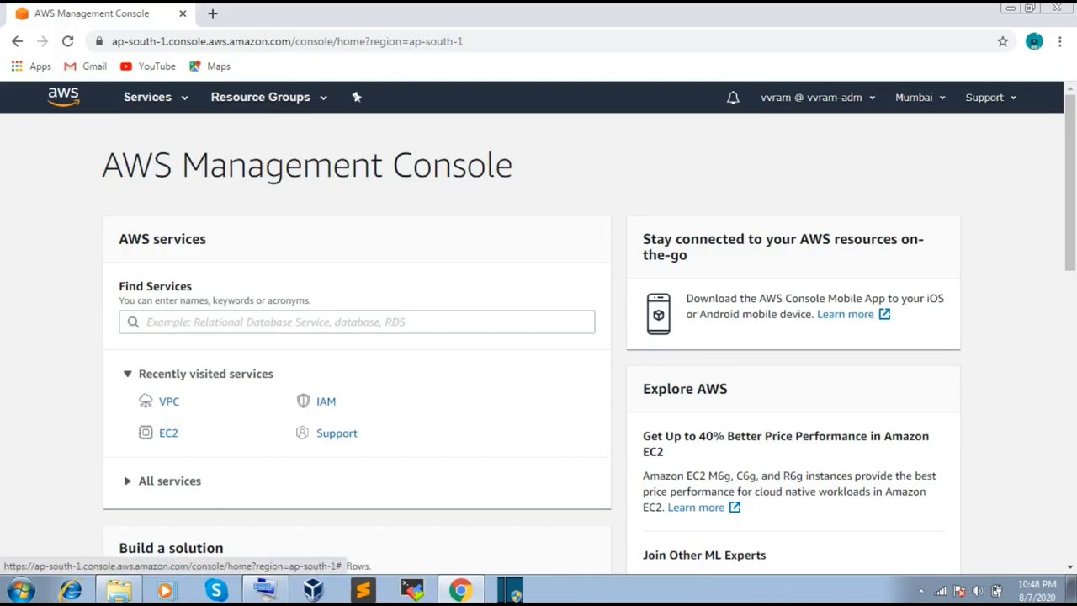
- Find the VPC service among the AWS services and open its dashboard
left_click(147, 97)
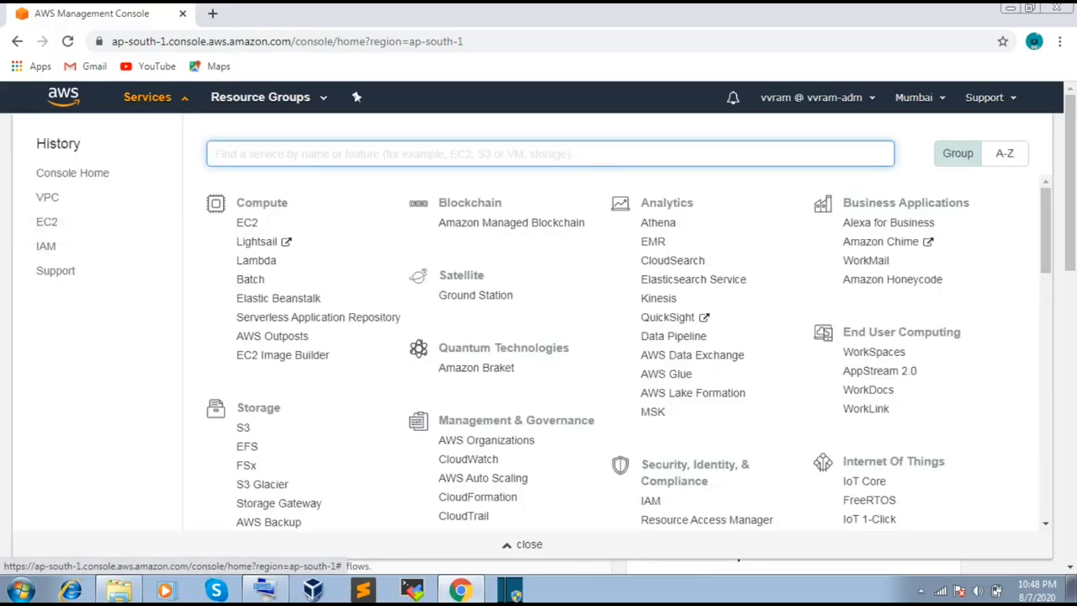
type("v")
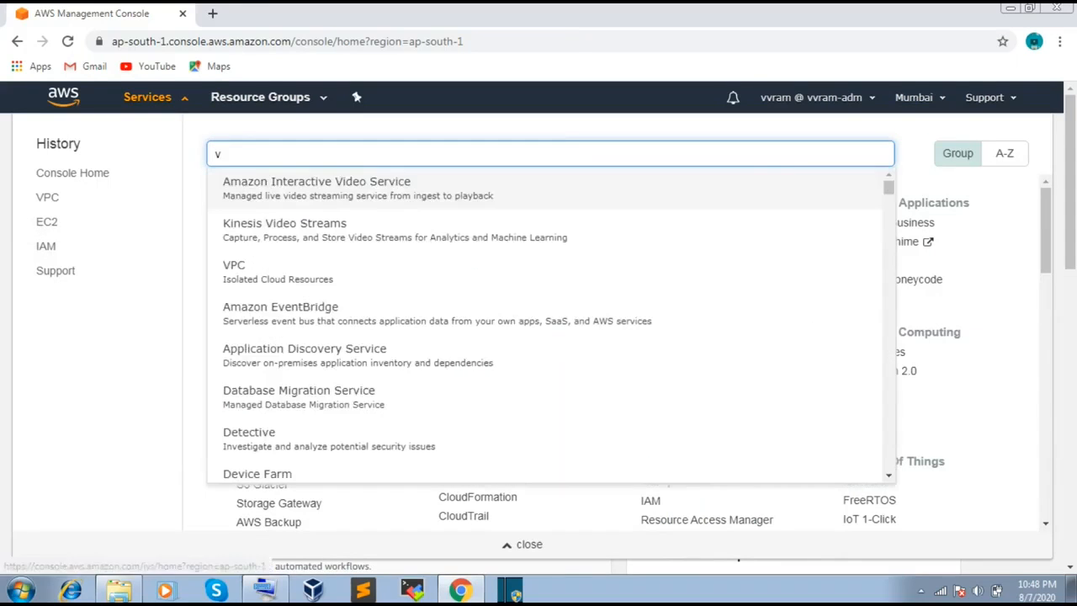
key("Down")
key("Down")
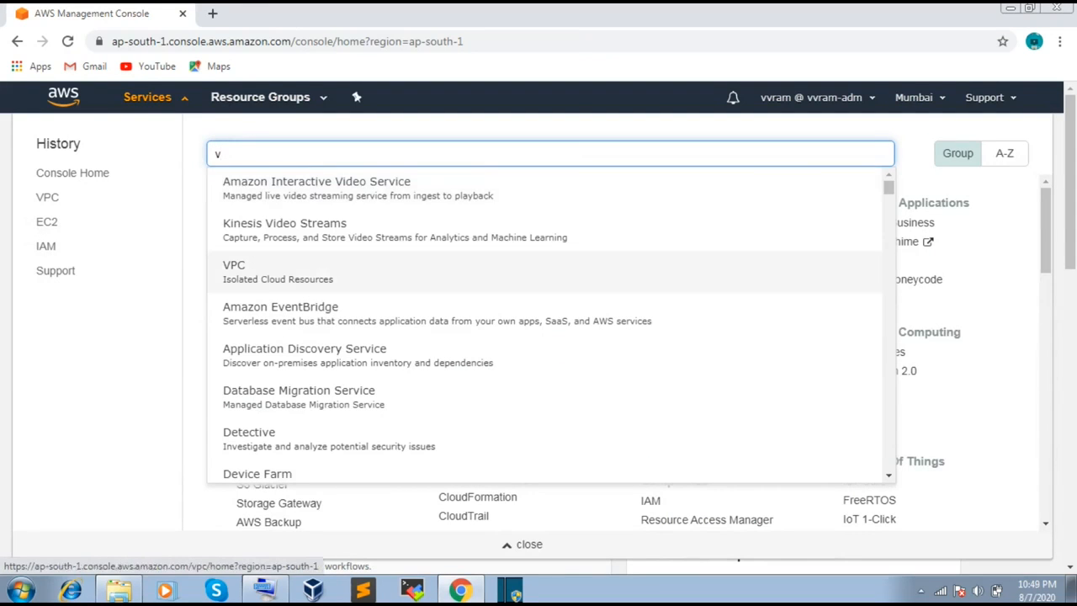
key("Return")
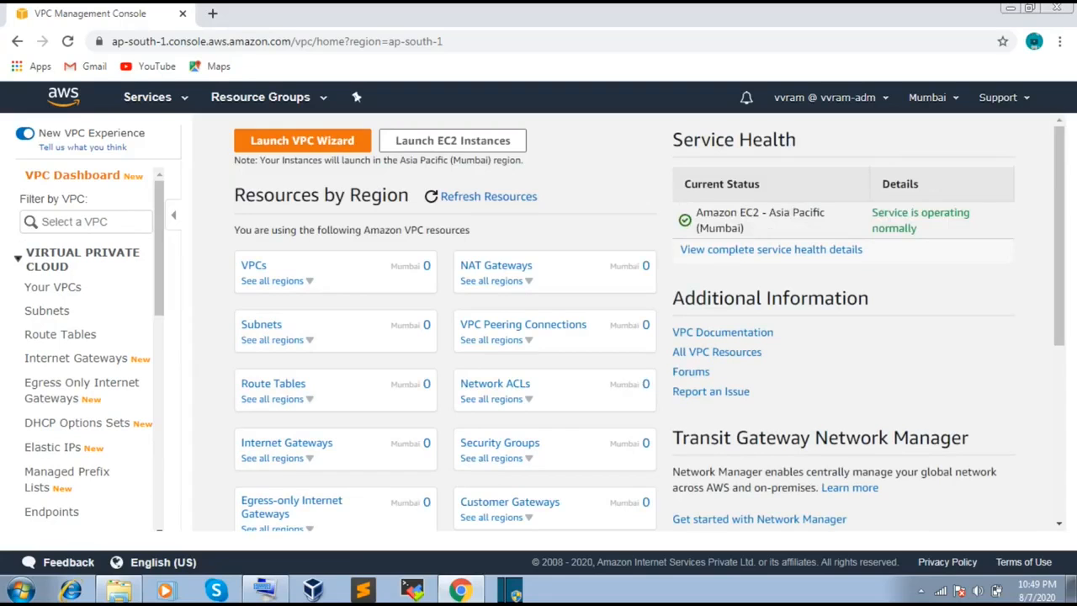
- Examine the VPC dashboard's resources by region and its Service Health section
scroll(649, 321, "down", 1)
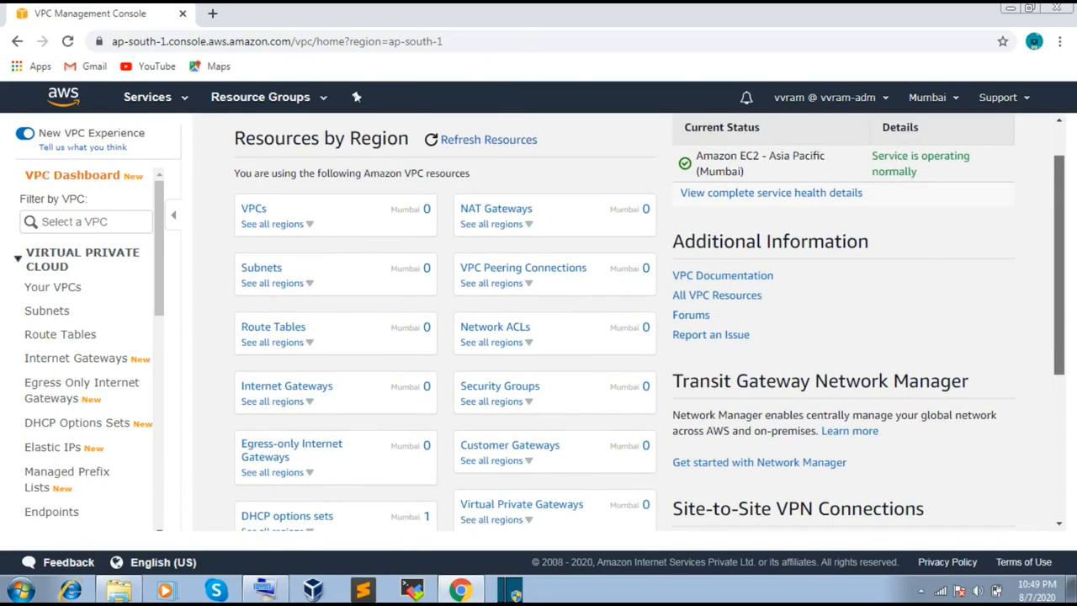
scroll(650, 322, "down", 1)
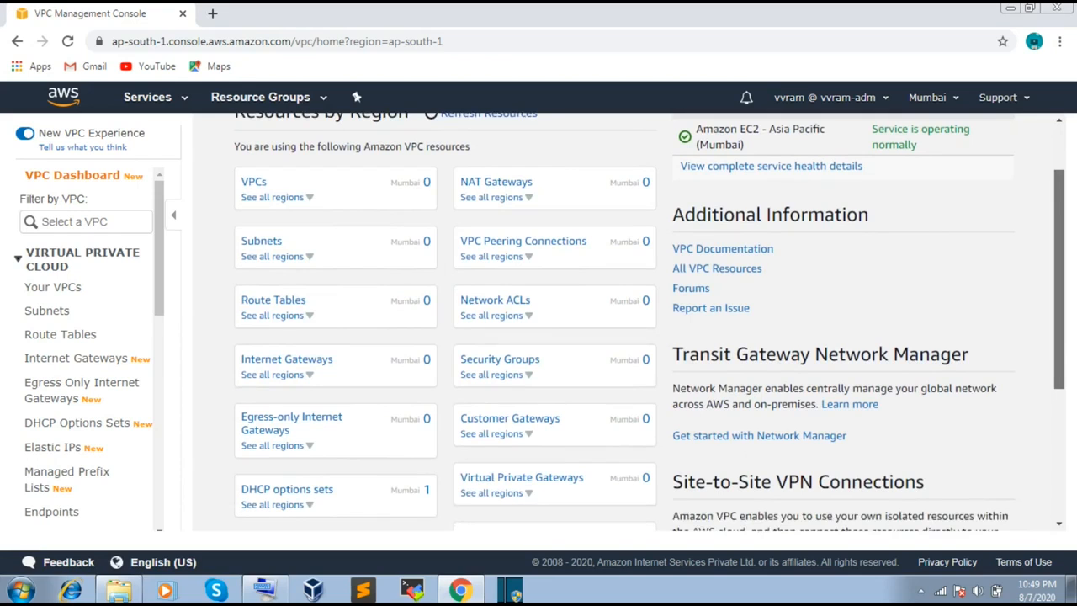
scroll(650, 323, "down", 1)
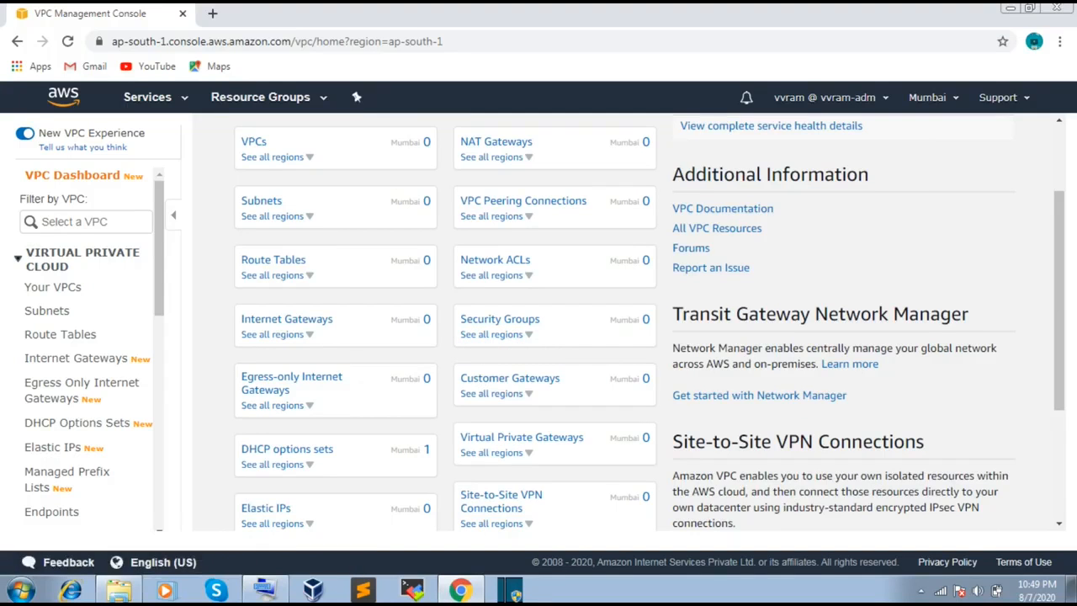
scroll(649, 322, "up", 2)
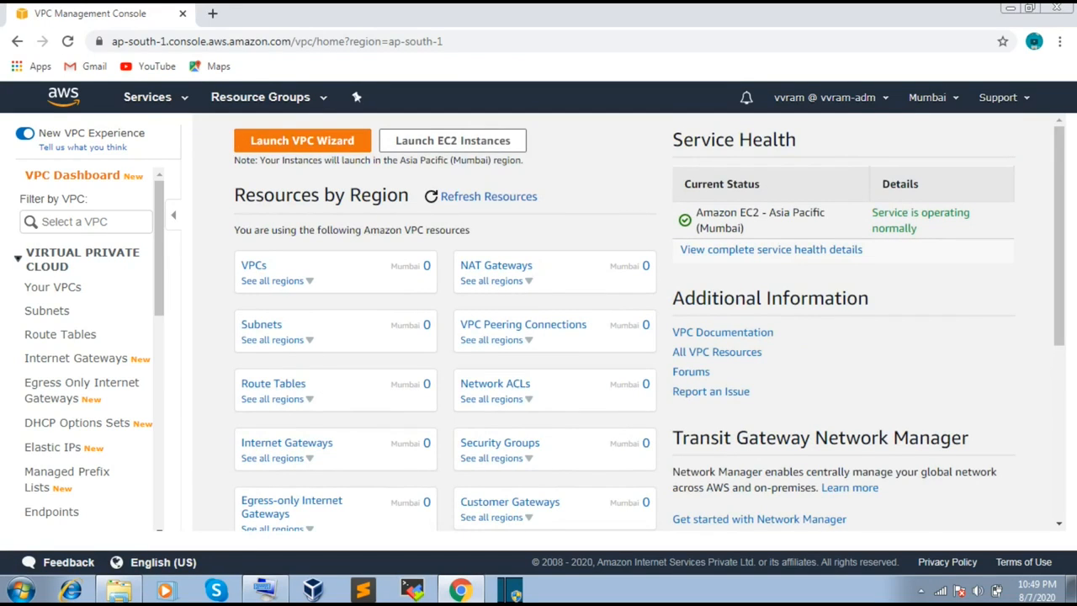
left_click_drag(674, 139, 796, 140)
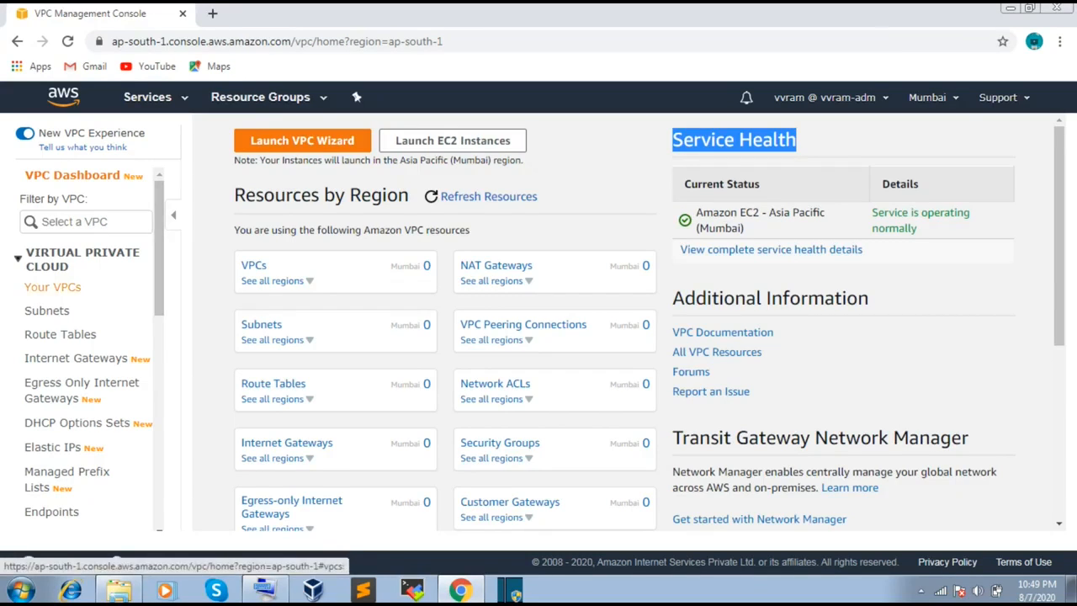
- Start a new VPC with the name tag vvr-vpc and the IPv4 CIDR block 192.168.0.0/16
left_click(53, 287)
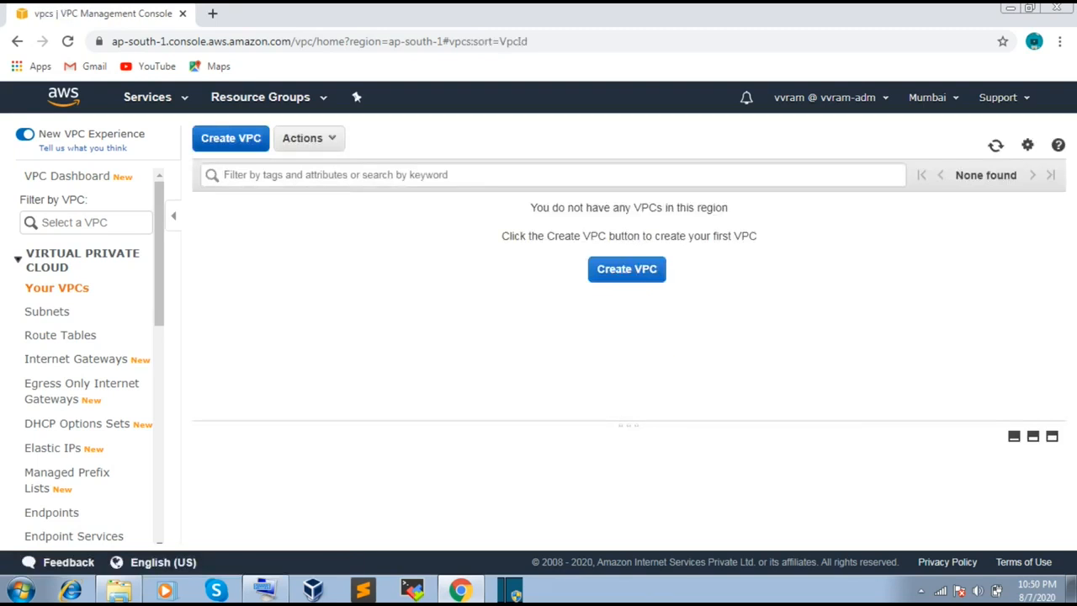
left_click(230, 138)
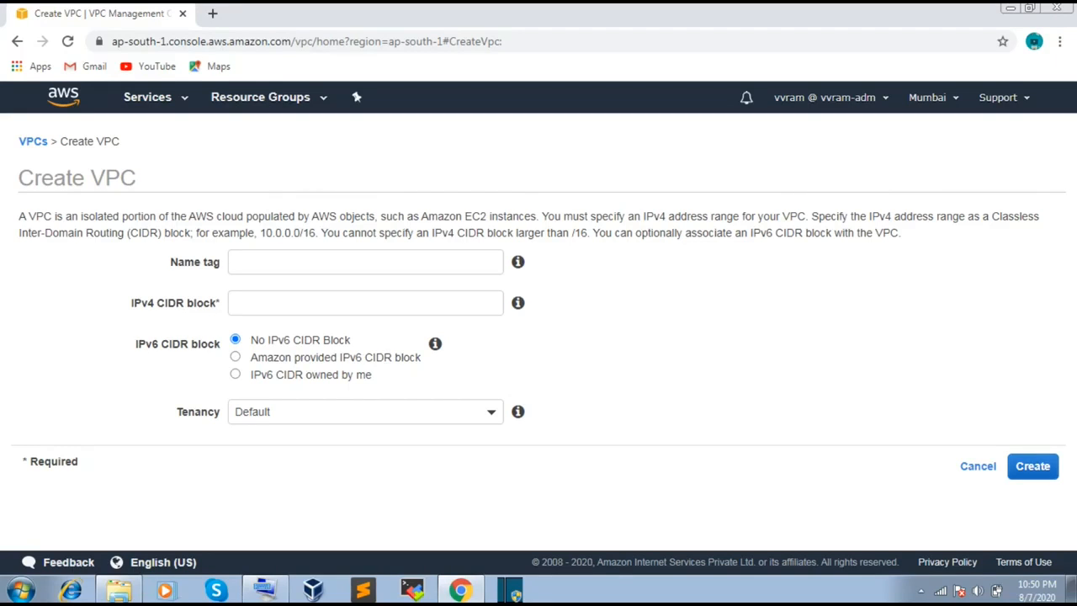
left_click(365, 261)
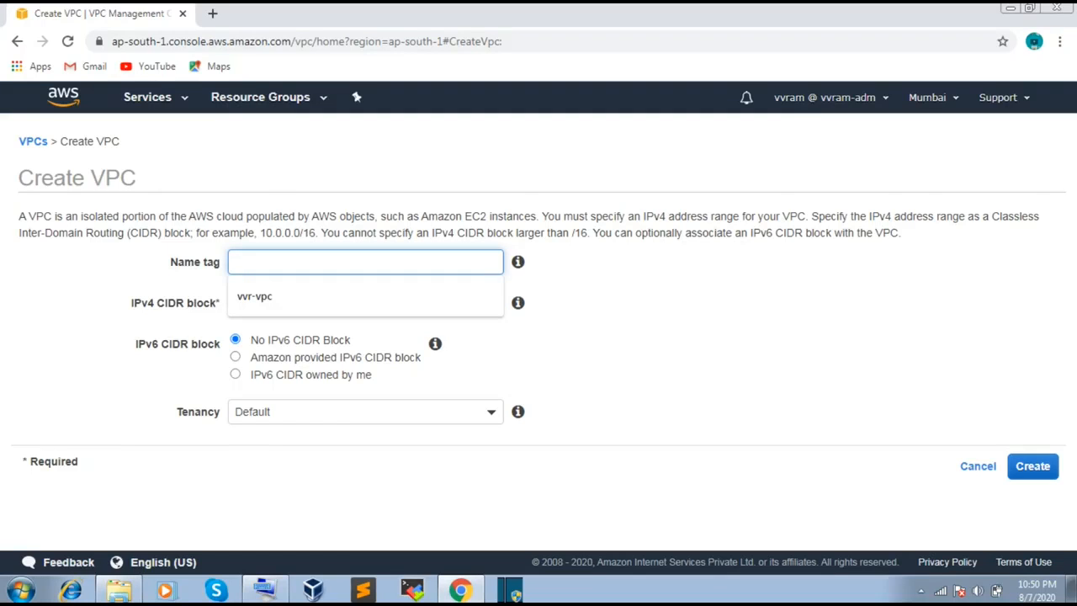
key("Down")
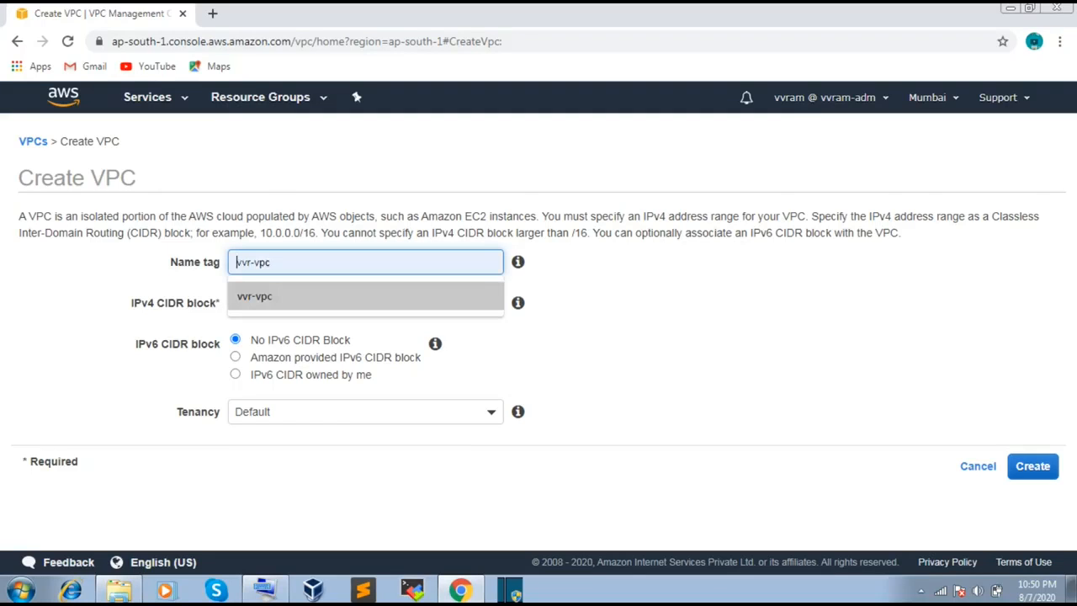
key("Return")
key("Tab")
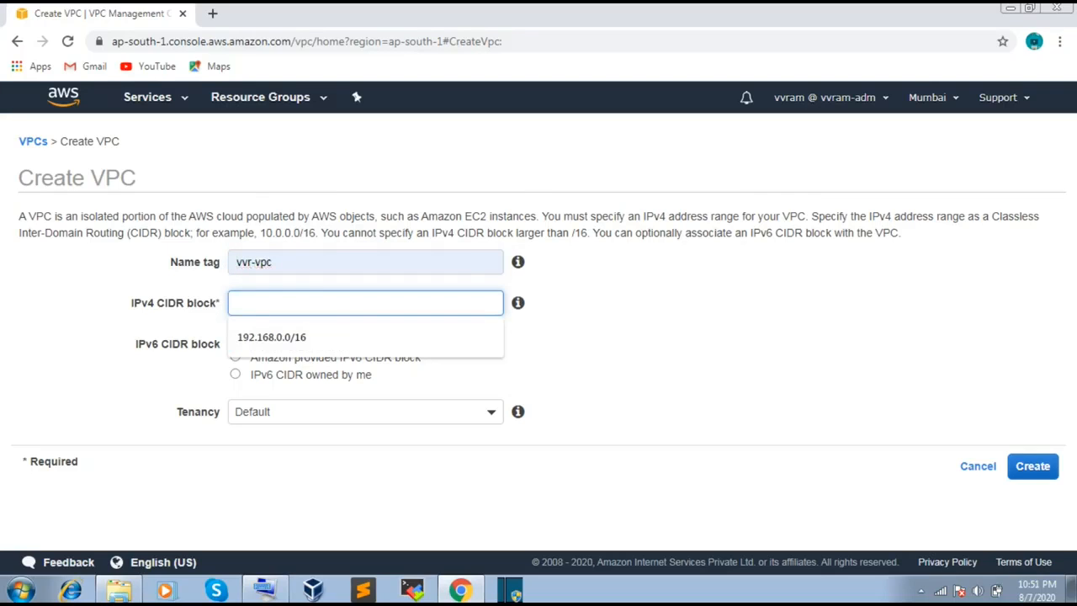
key("Down")
key("Return")
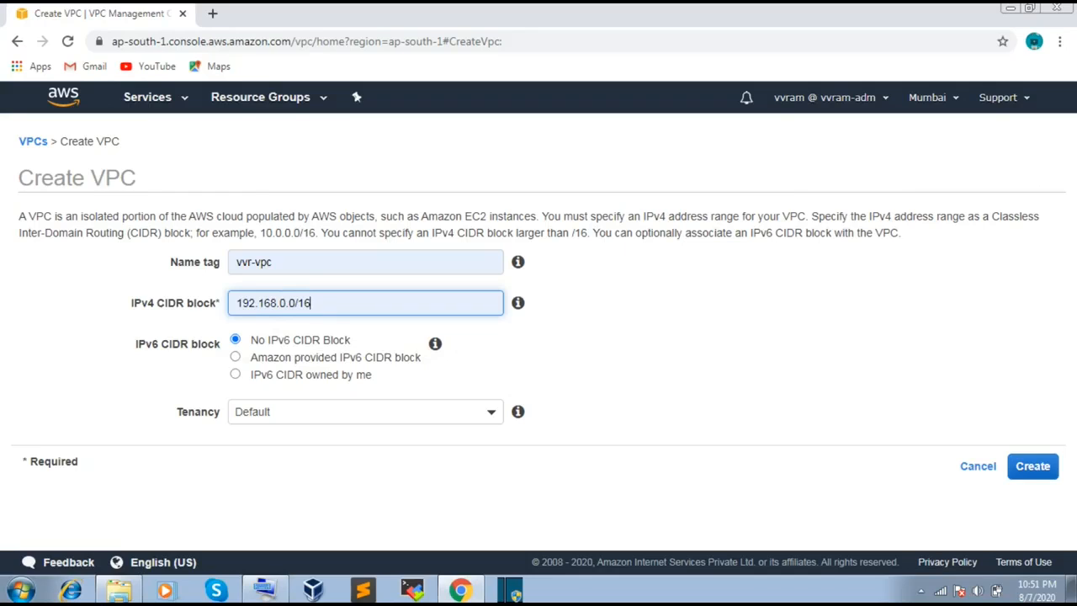
- Keep the tenancy set to Default, create the VPC and return to the VPC list
left_click(366, 412)
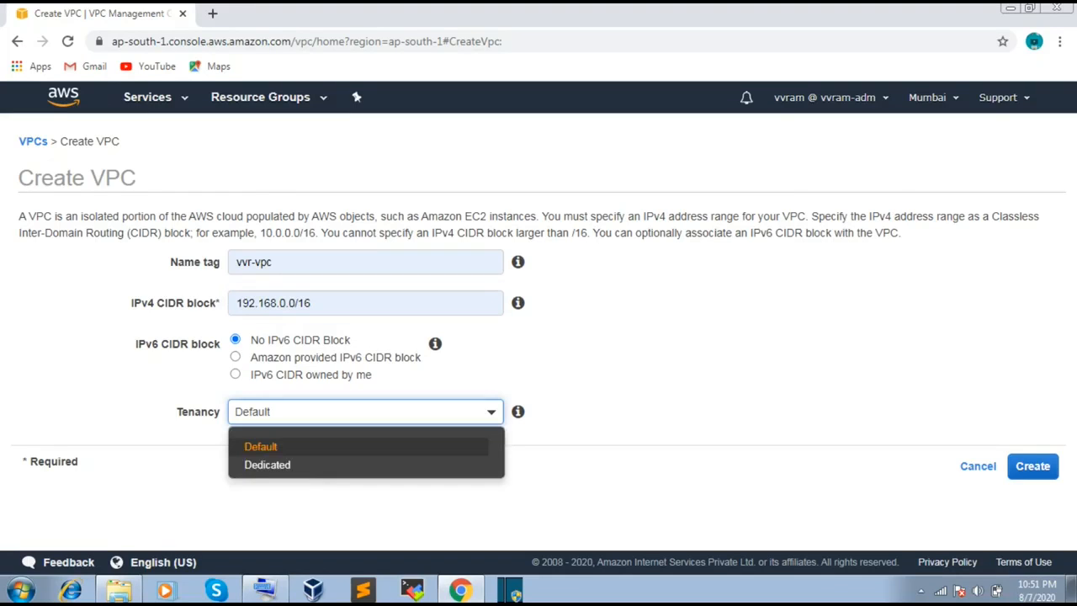
key("Down")
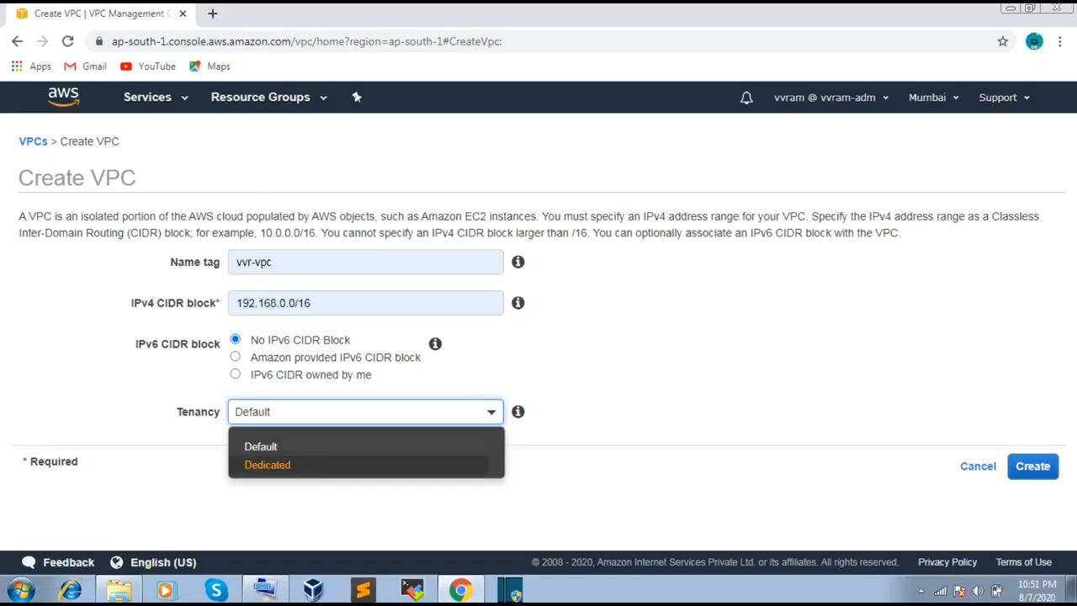
key("Up")
key("Return")
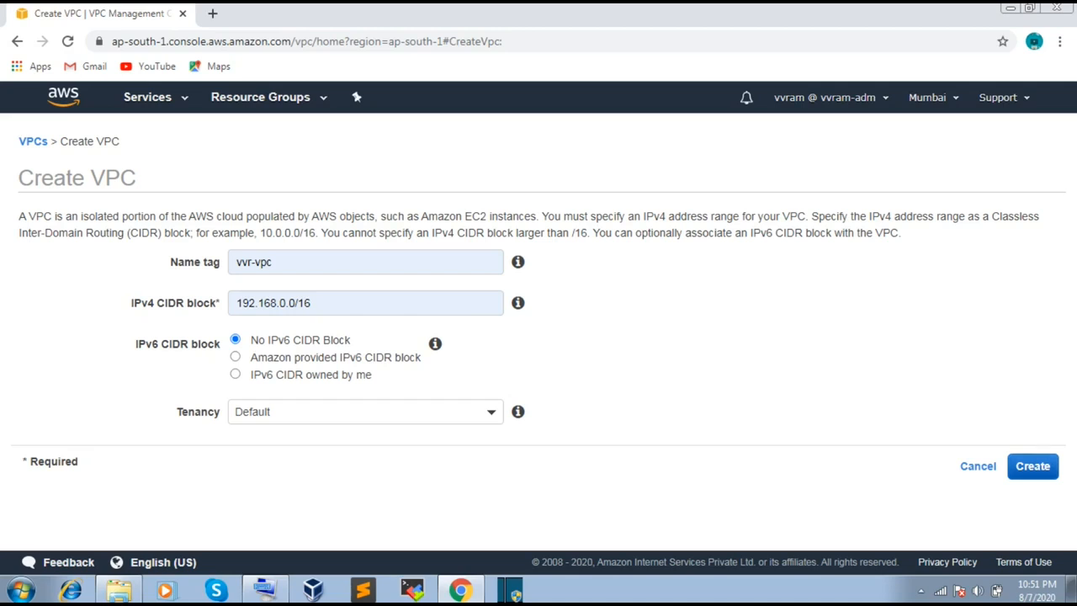
left_click(1033, 466)
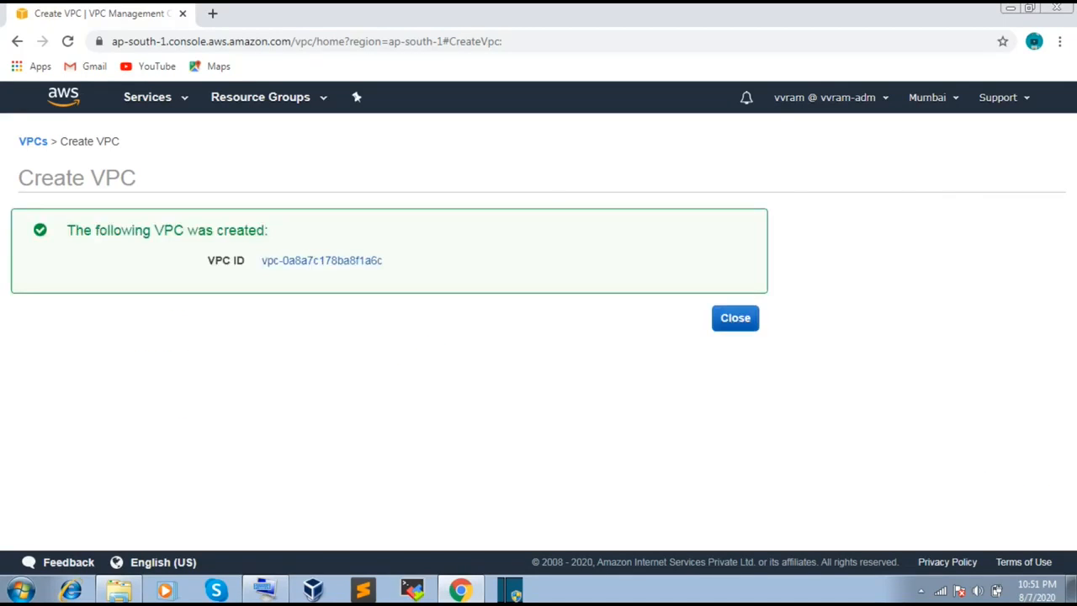
left_click(736, 319)
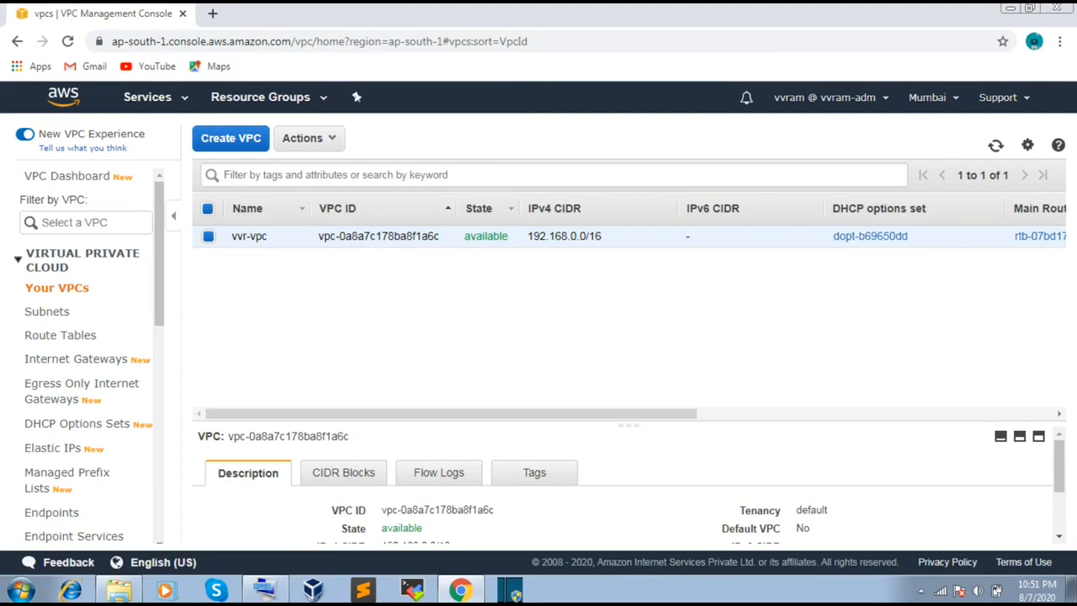
- Inspect the main route table of vvr-vpc and return to the VPC list
left_click_drag(471, 414, 694, 414)
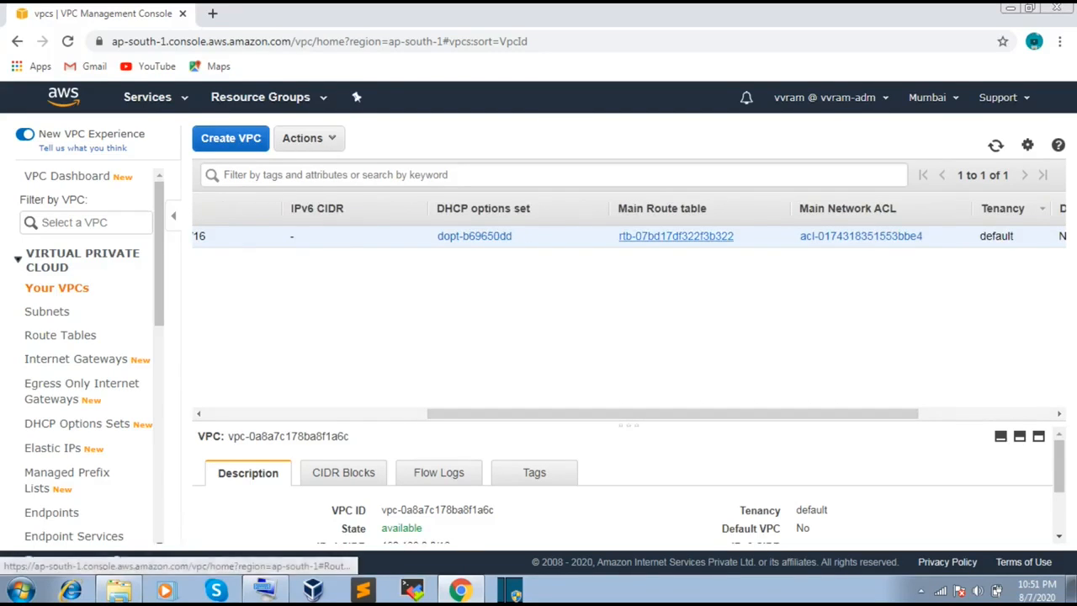
left_click(676, 235)
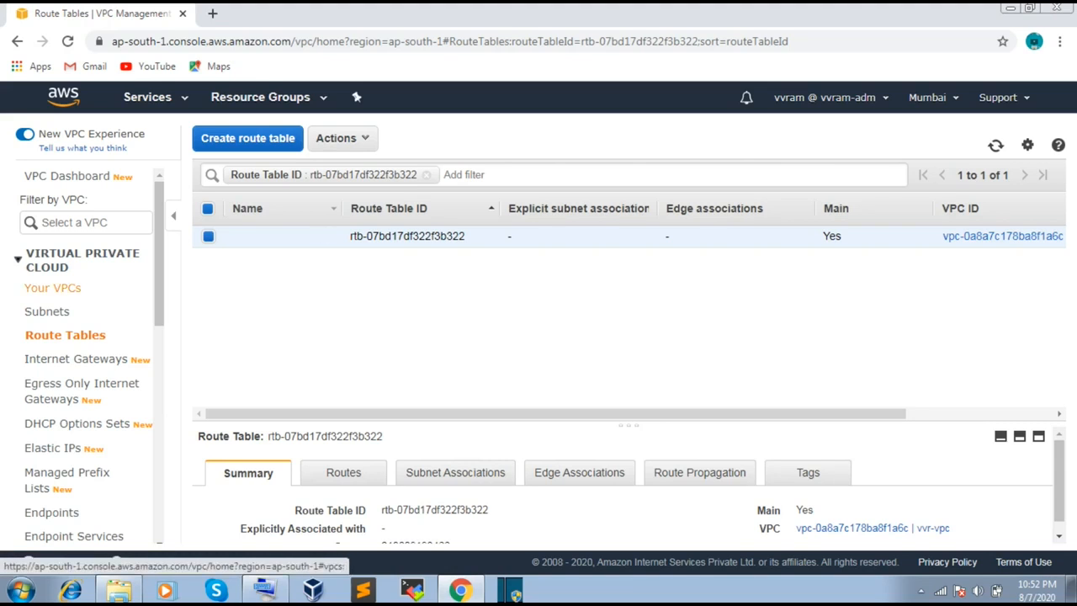
left_click(52, 288)
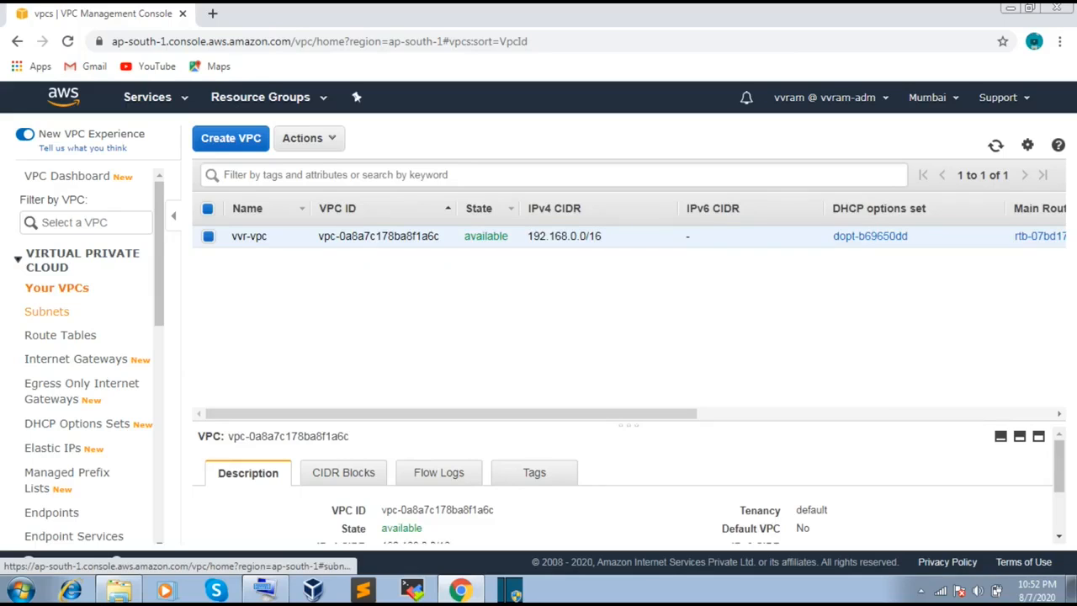
- Start a new subnet with the name tag vvr-public-subnet1
left_click(46, 311)
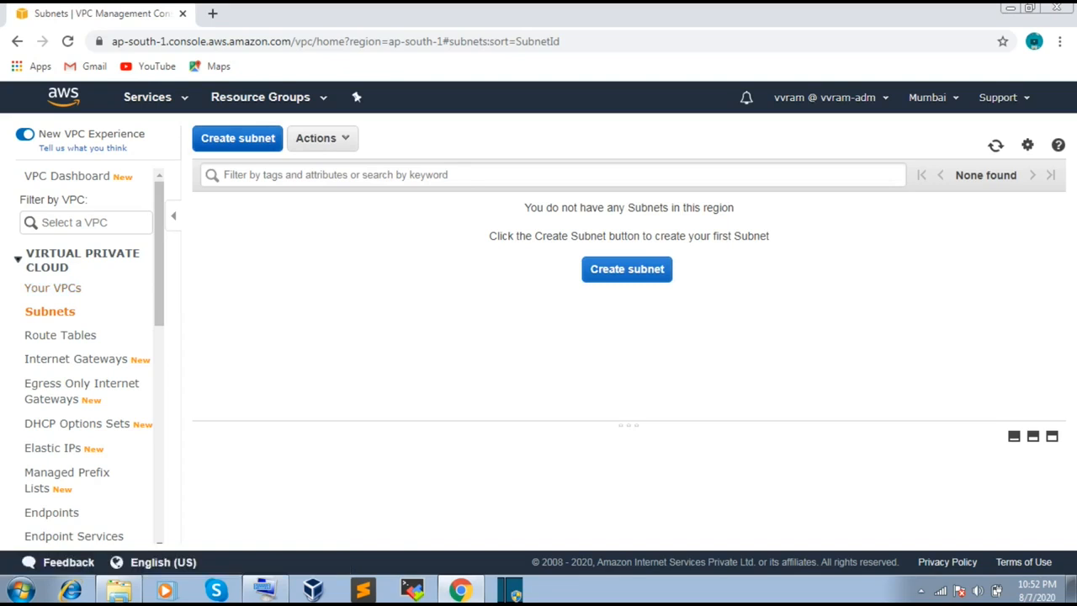
left_click(237, 138)
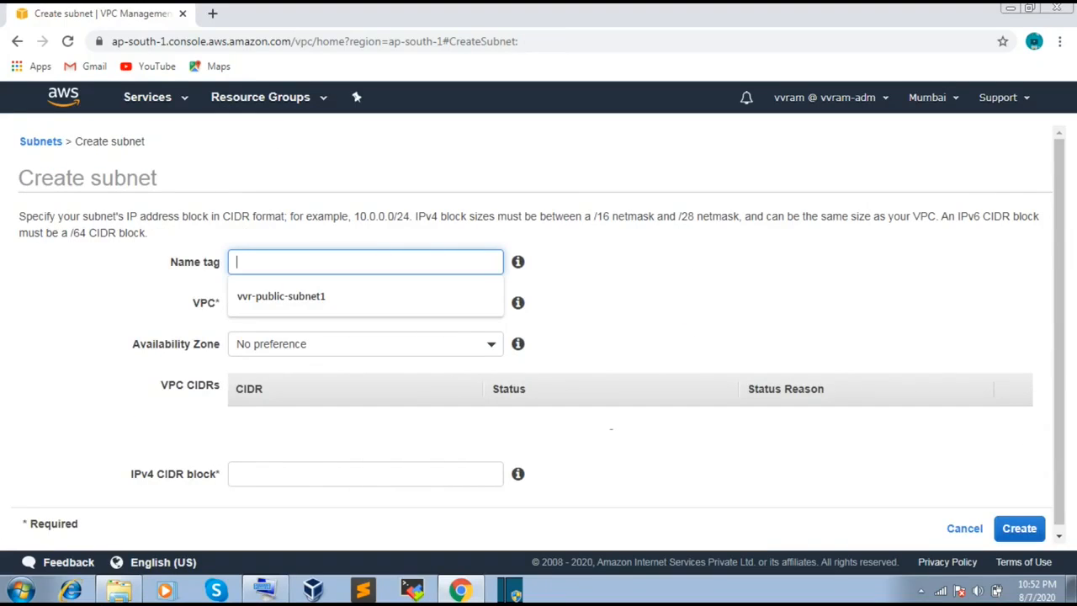
key("Down")
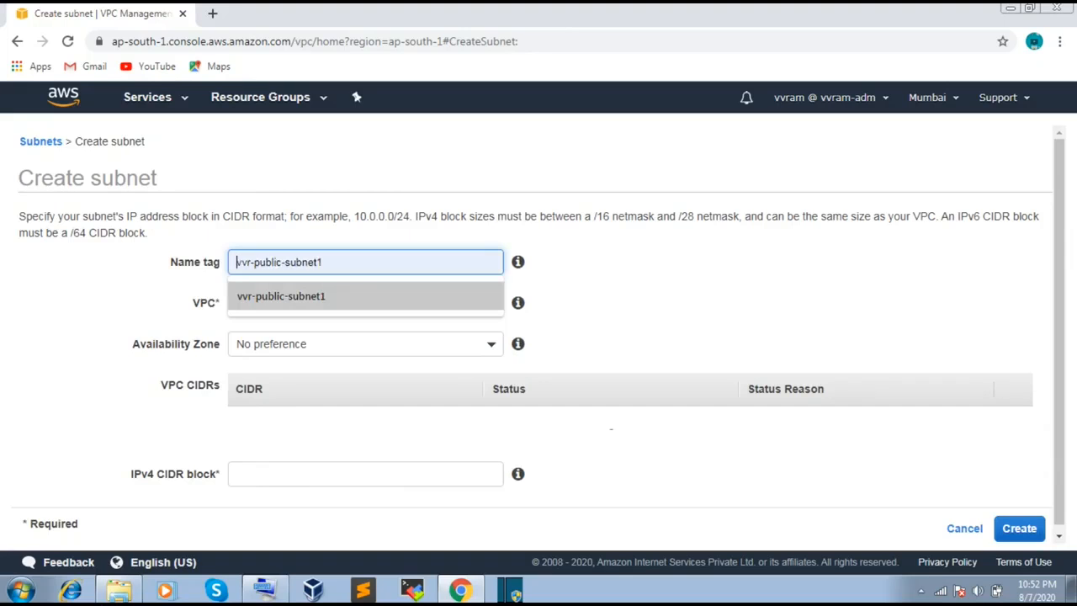
key("Return")
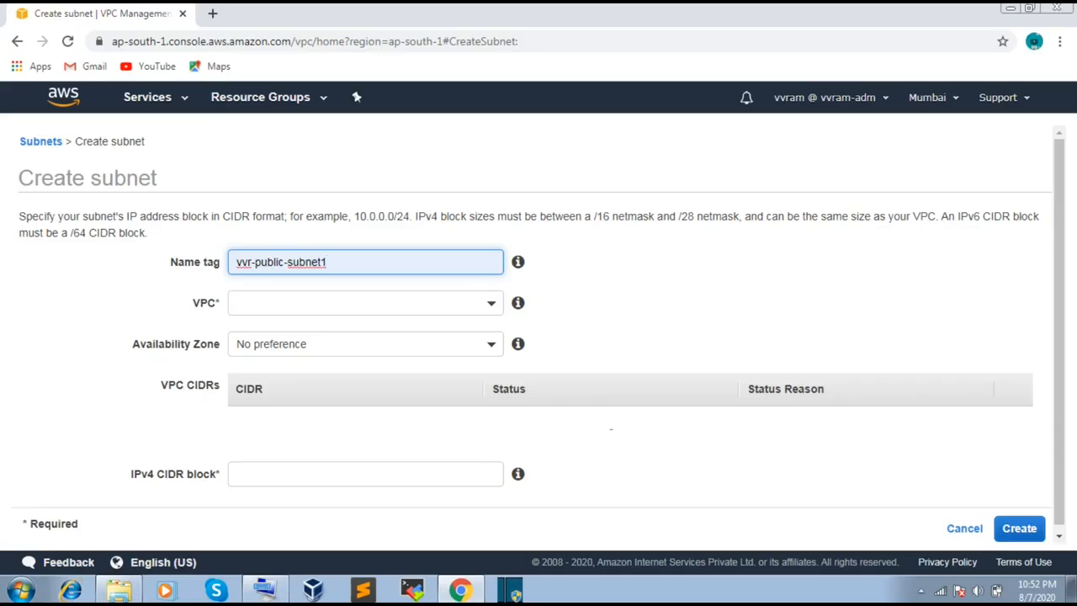
left_click_drag(367, 216, 415, 216)
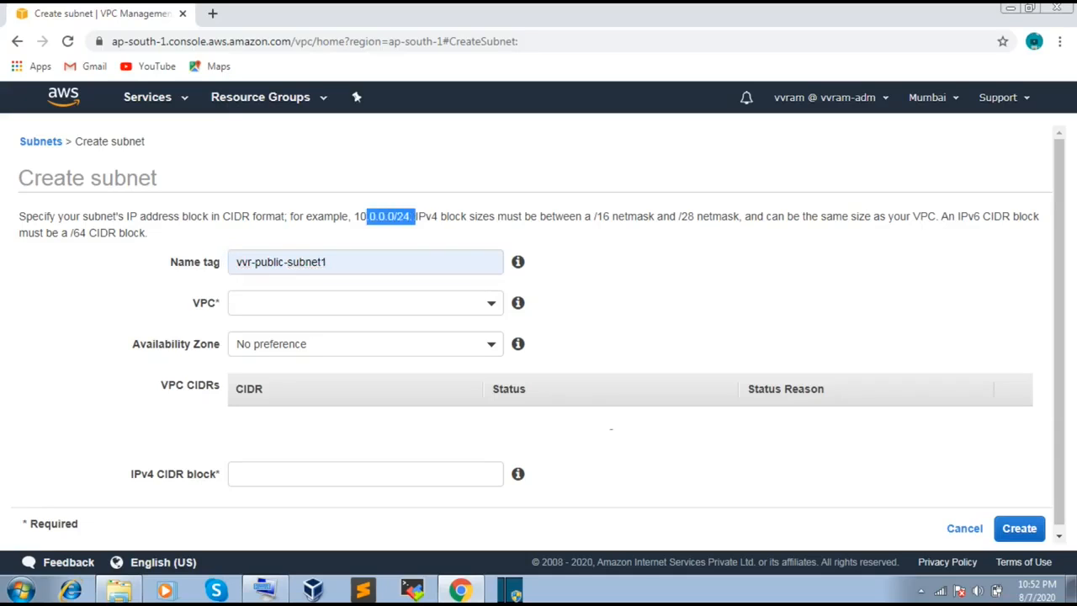
left_click(411, 218)
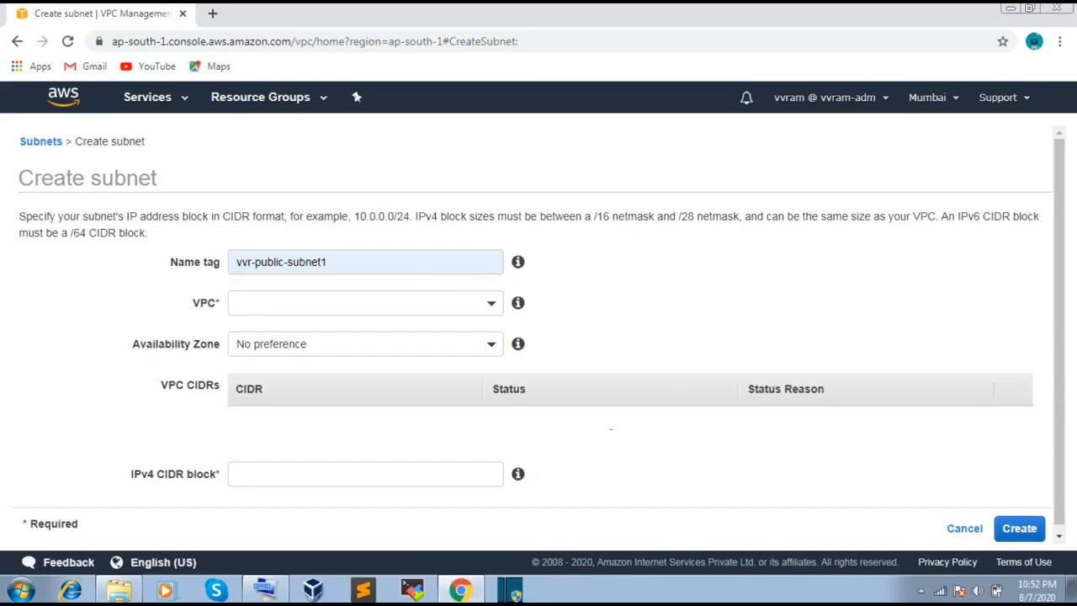
- Assign the new subnet to vvr-vpc and place it in availability zone ap-south-1a
left_click(366, 303)
left_click(358, 369)
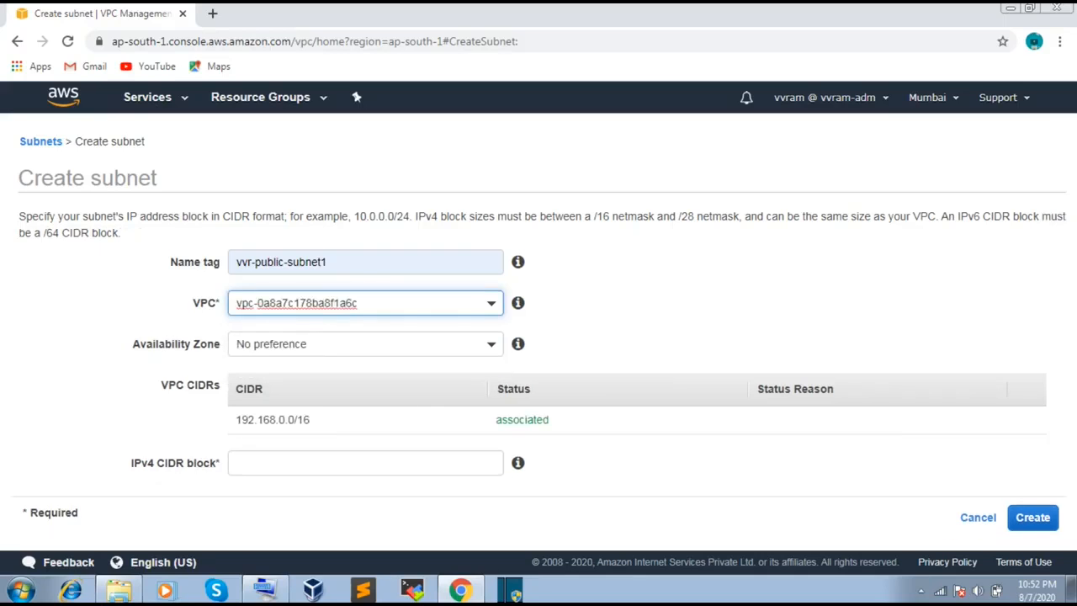
left_click(365, 345)
key("Down")
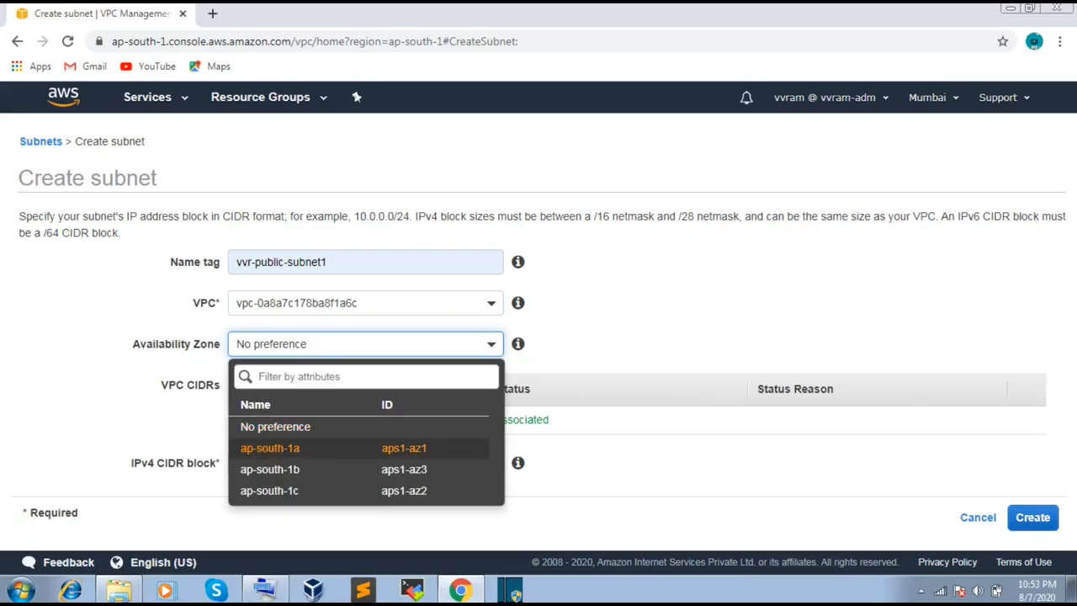
key("Return")
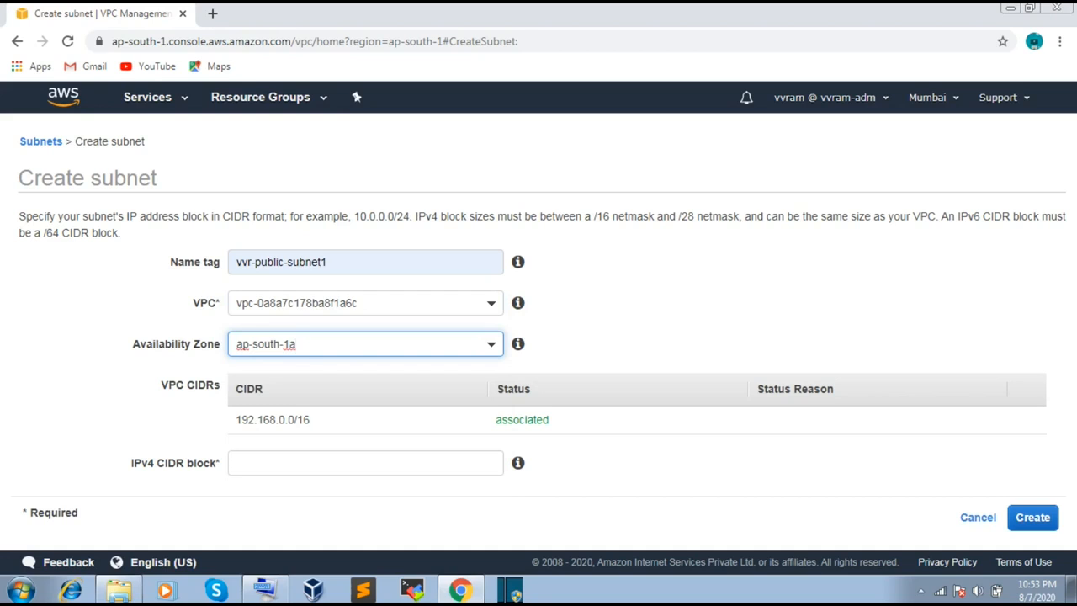
- Set the subnet's IPv4 CIDR block to 192.168.1.0/24, create the subnet and return to the subnet list
left_click(365, 463)
key("Down")
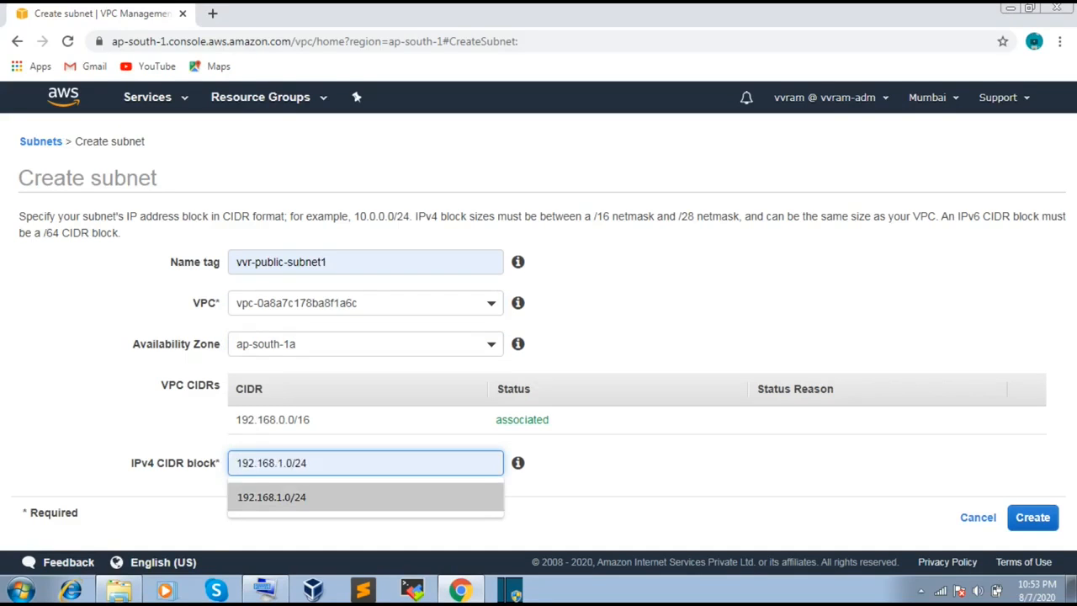
key("Return")
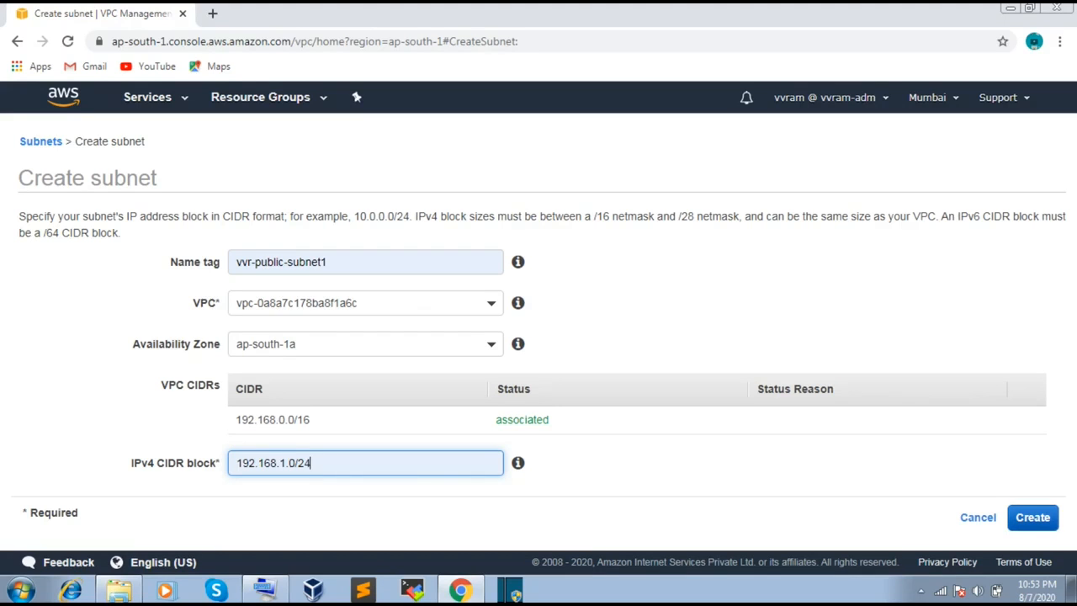
left_click(1032, 517)
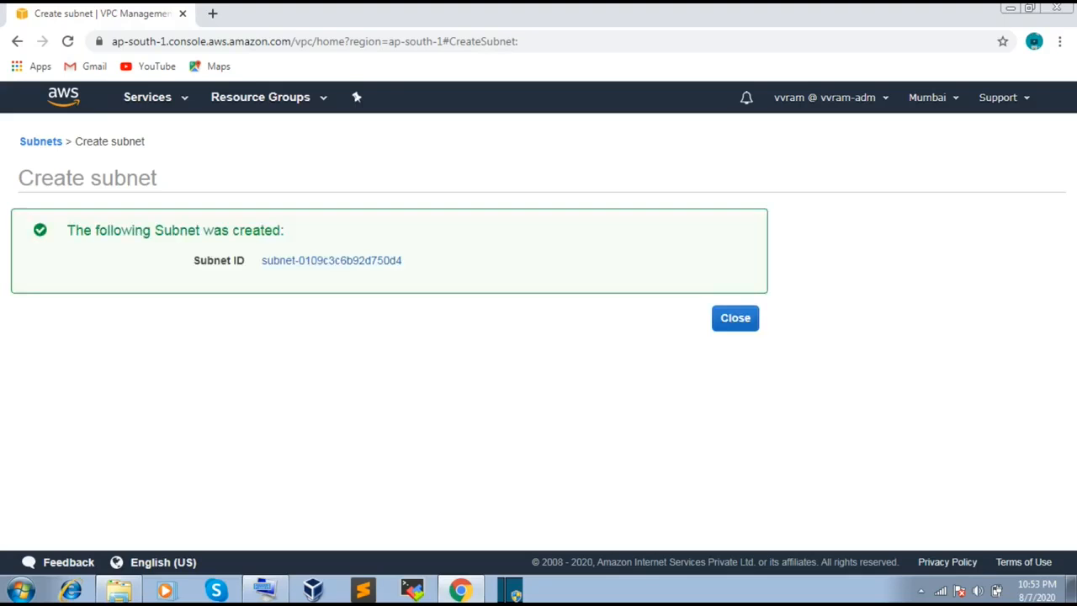
left_click(735, 317)
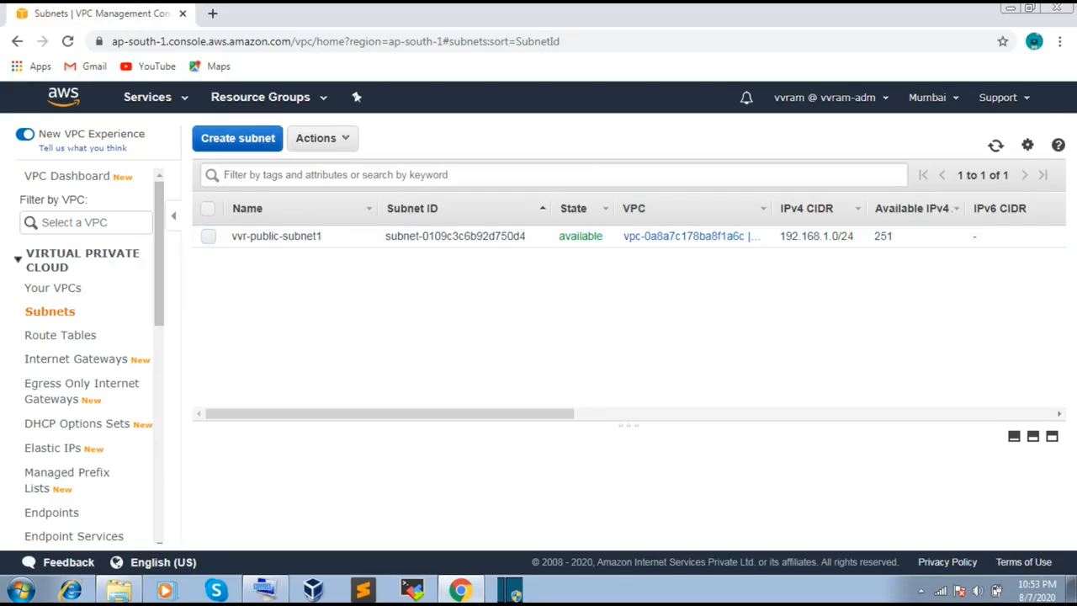
- Start another subnet with the name tag vvr-private-subnet1 in vvr-vpc
left_click(237, 138)
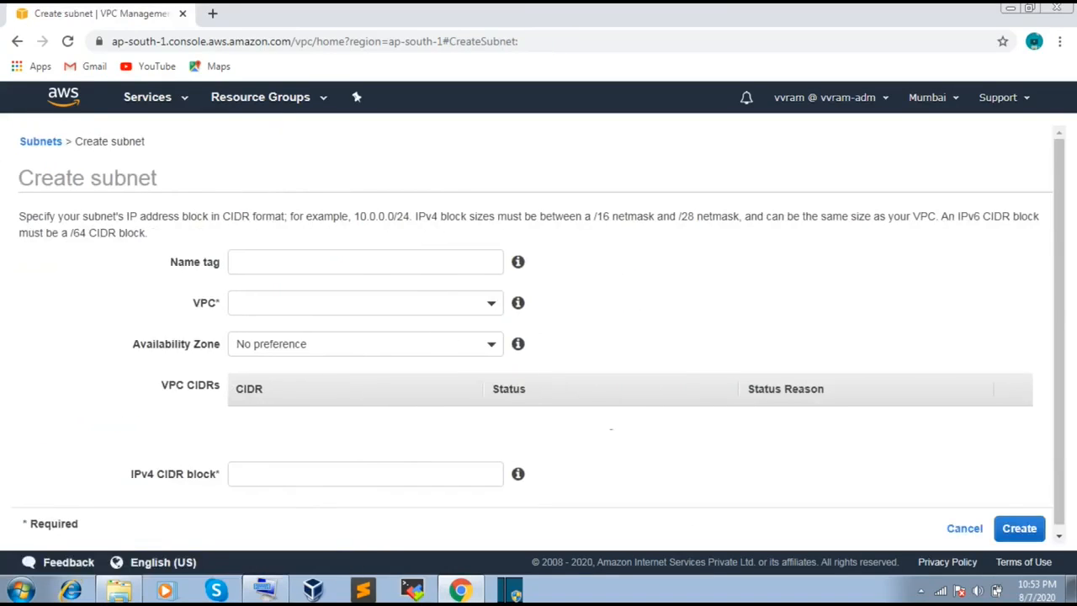
left_click(366, 262)
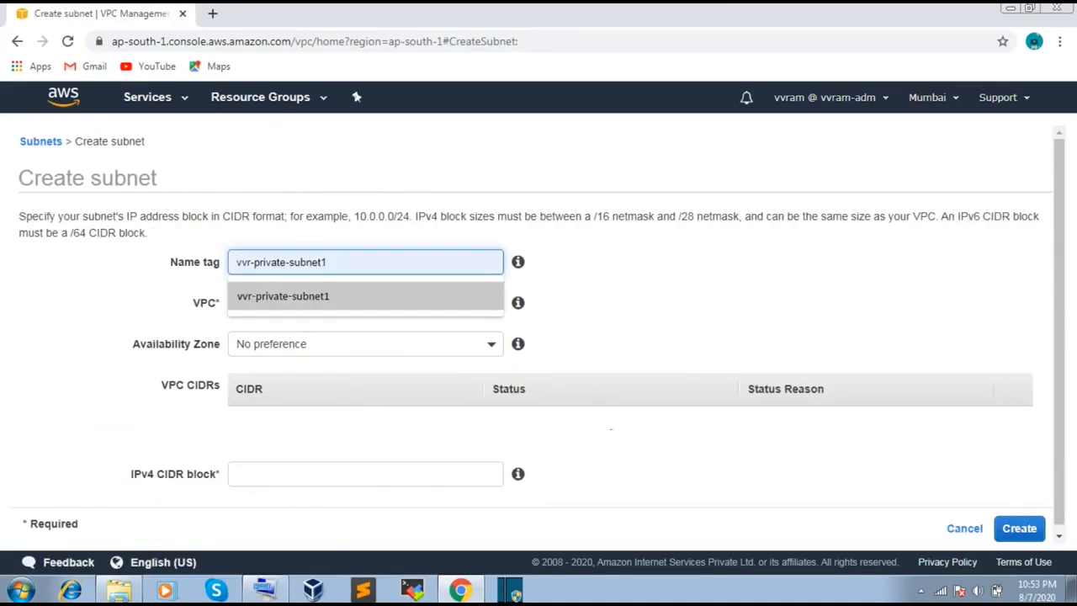
key("Return")
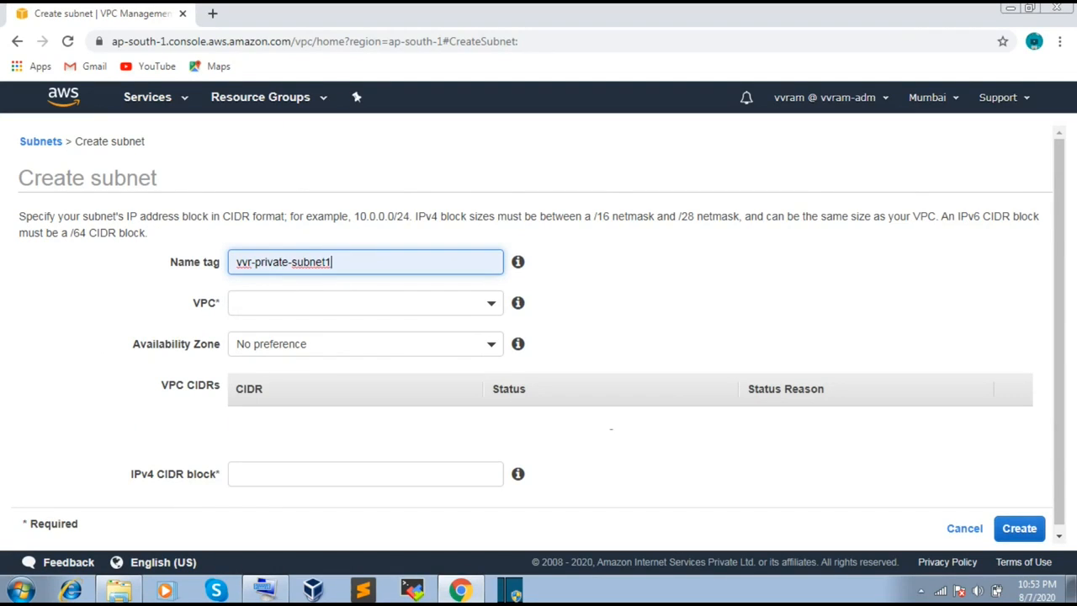
left_click(365, 303)
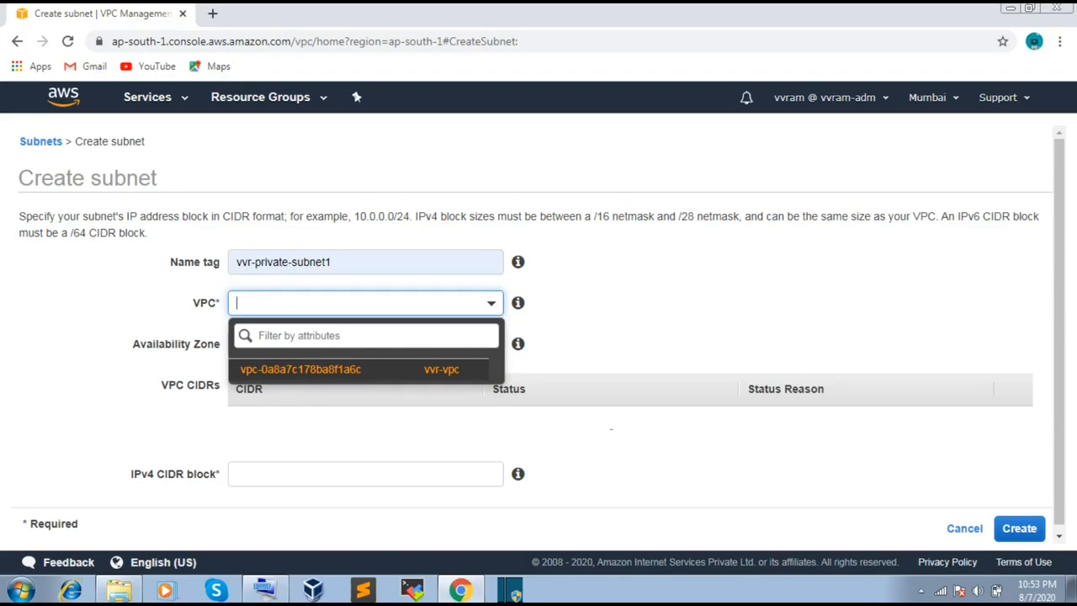
left_click(337, 369)
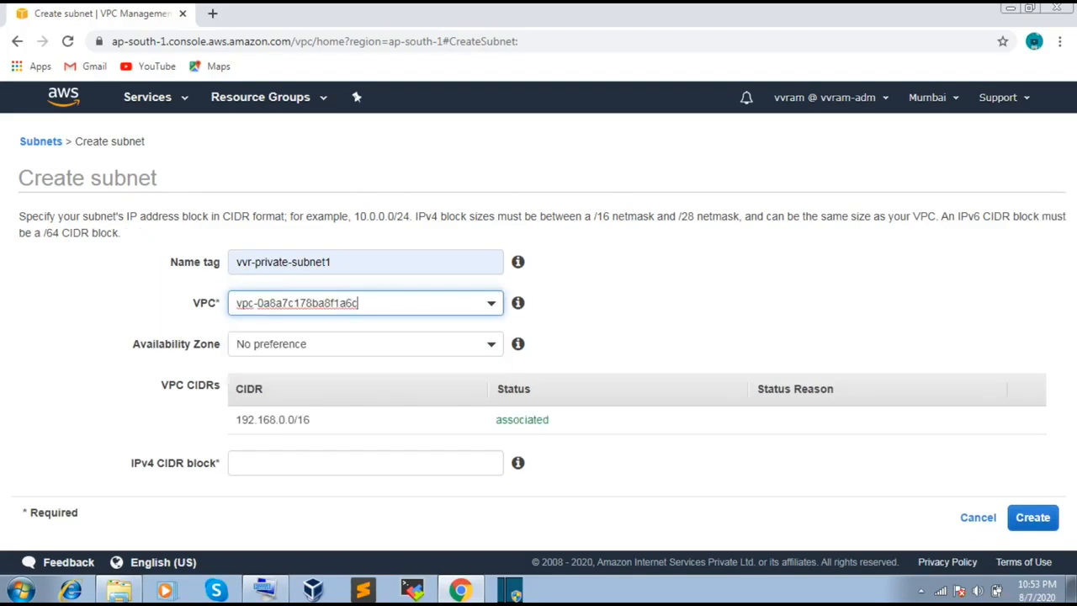
- Place the private subnet in availability zone ap-south-1b
left_click(366, 344)
key("Down")
key("Down")
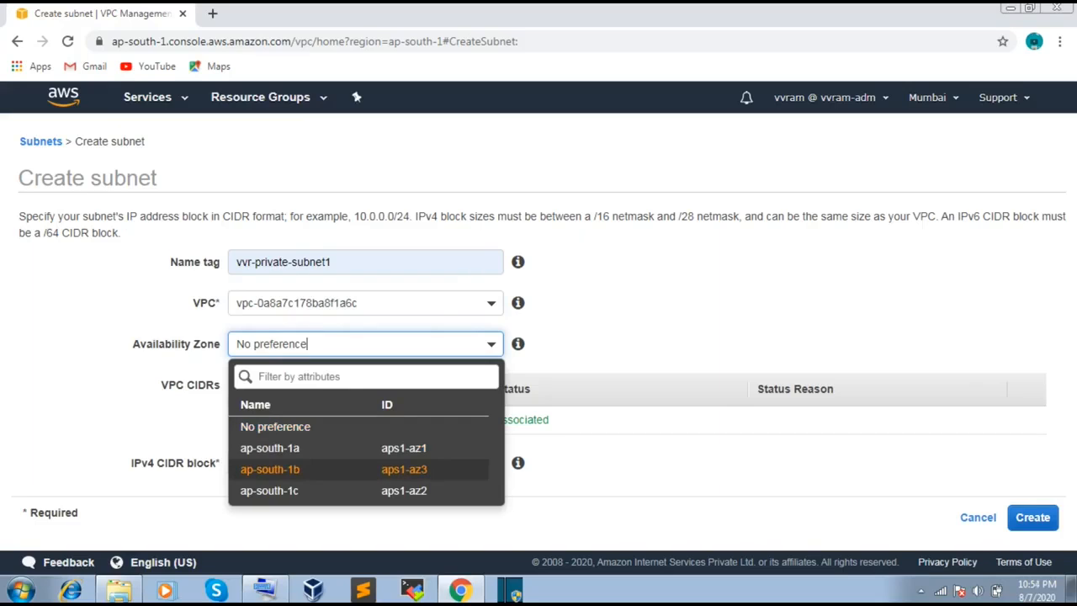
key("Return")
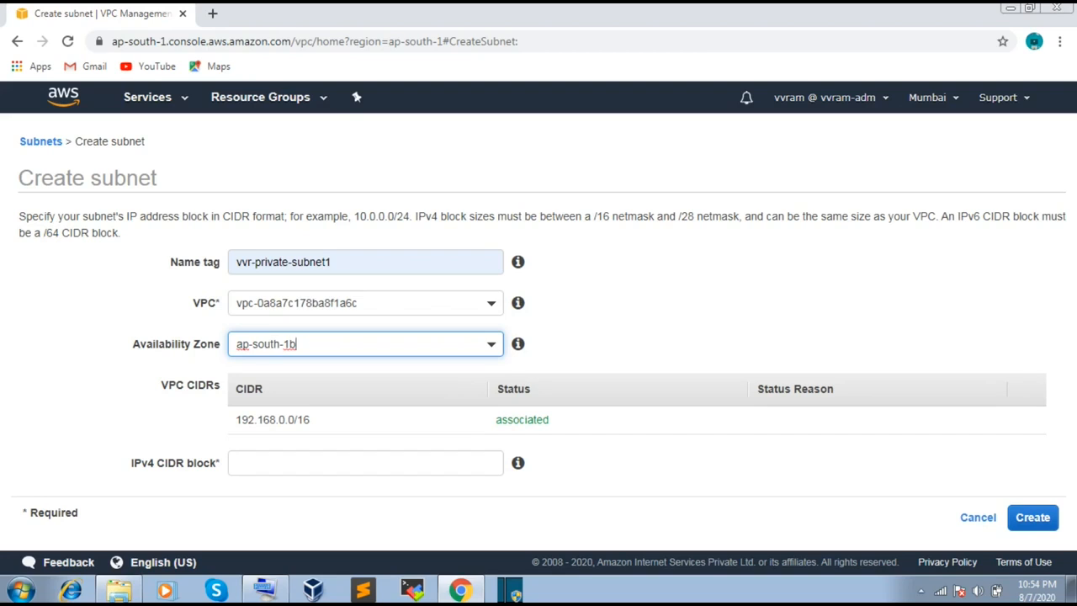
- Give the private subnet the IPv4 CIDR block 192.168.2.0/24, create it and return to the subnet list
left_click(365, 463)
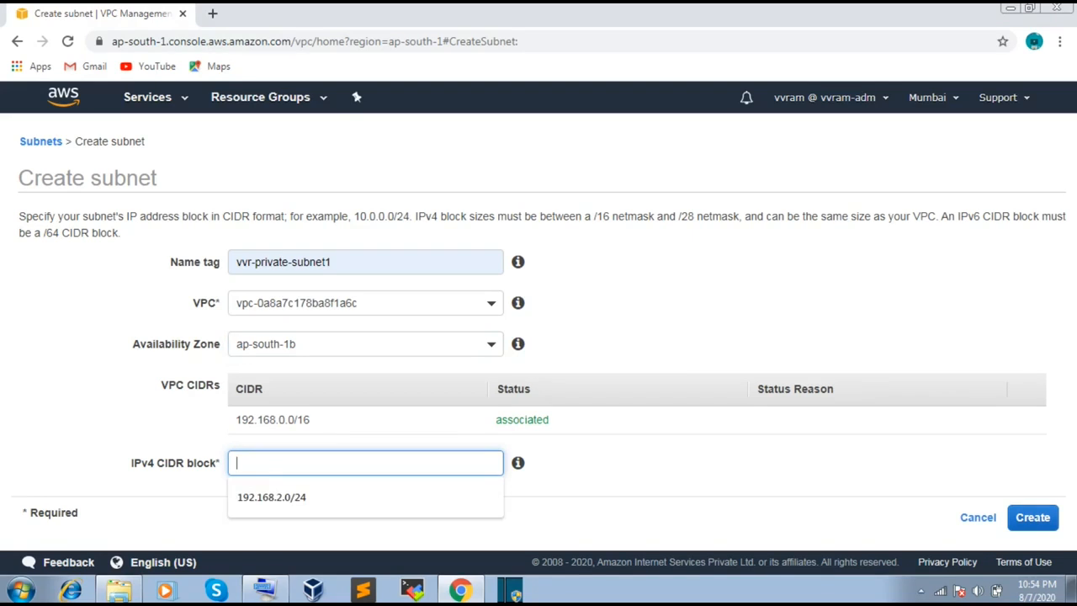
key("Down")
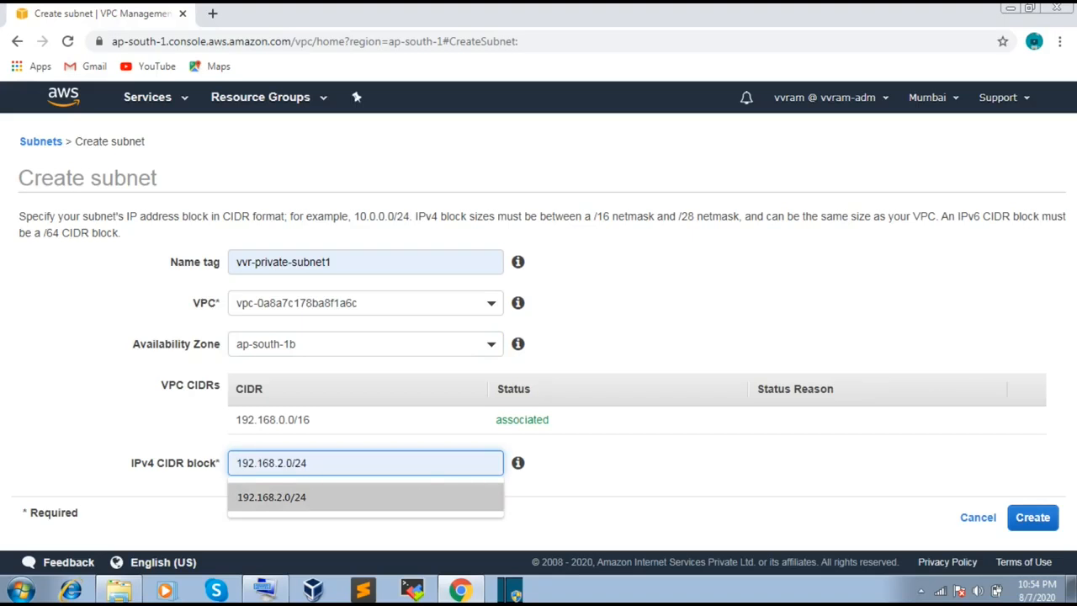
key("Return")
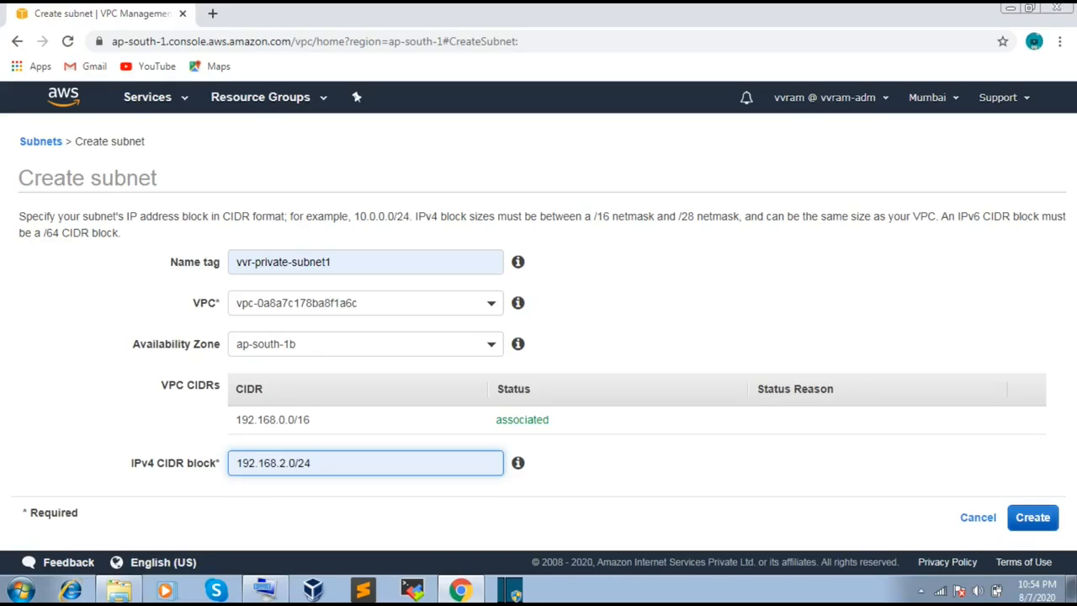
left_click(1033, 518)
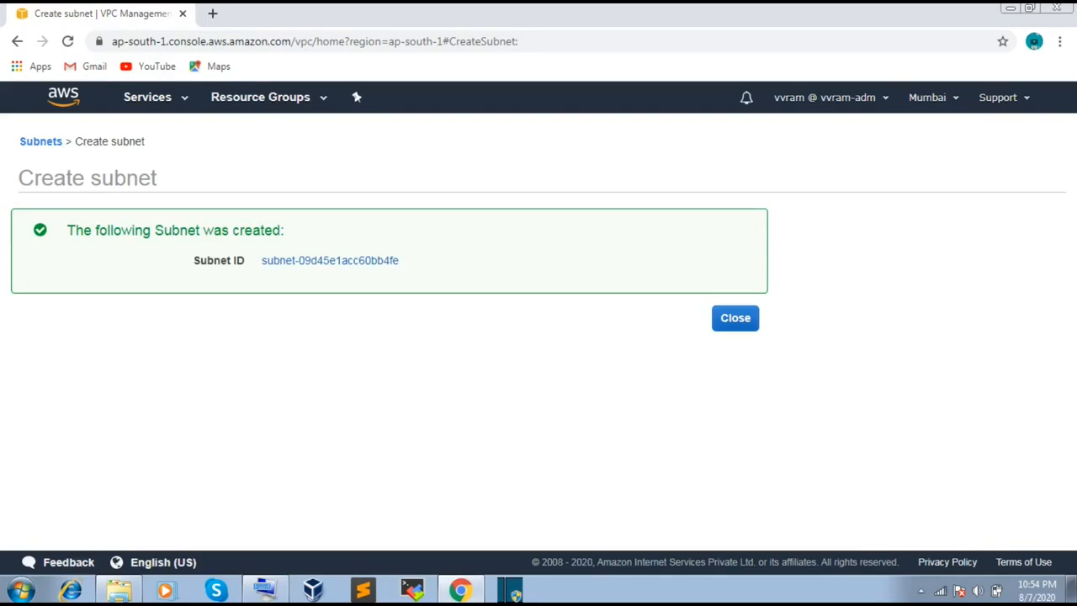
left_click(735, 318)
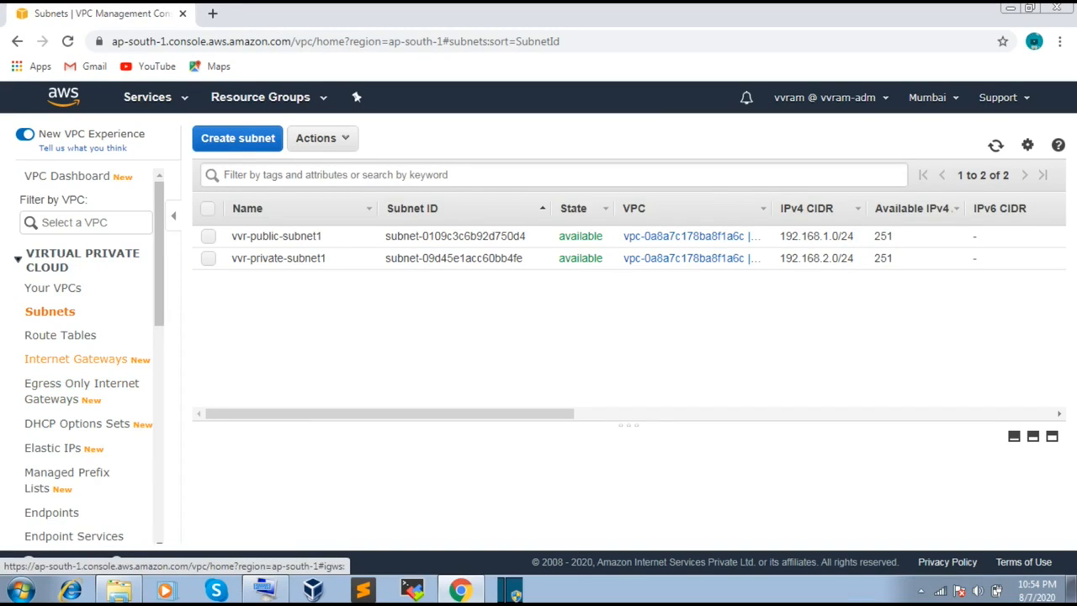
- Create an internet gateway with the name tag vvr-igw
left_click(75, 358)
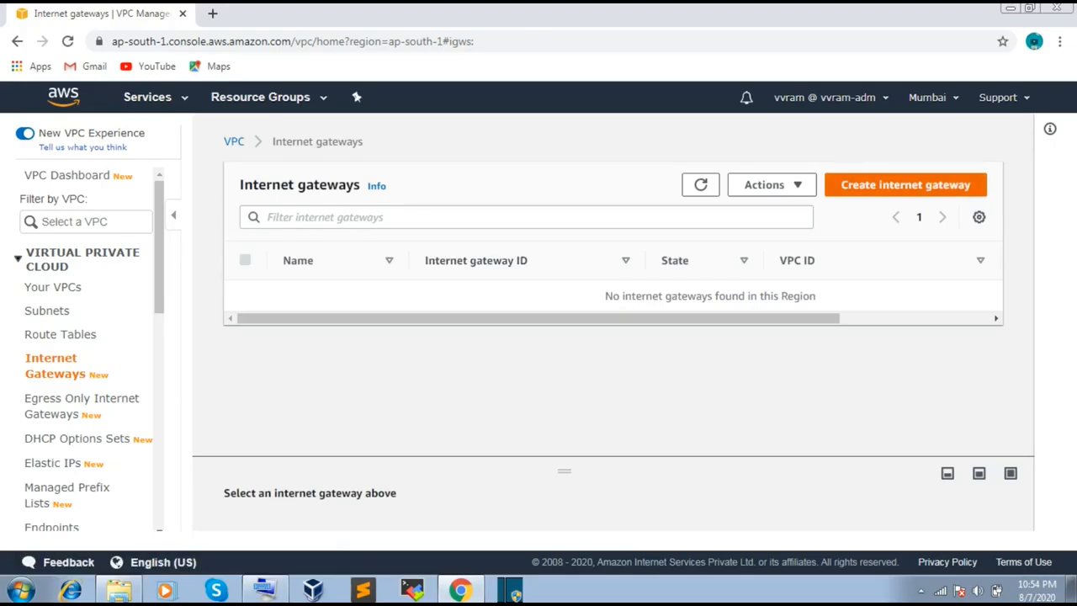
left_click(905, 185)
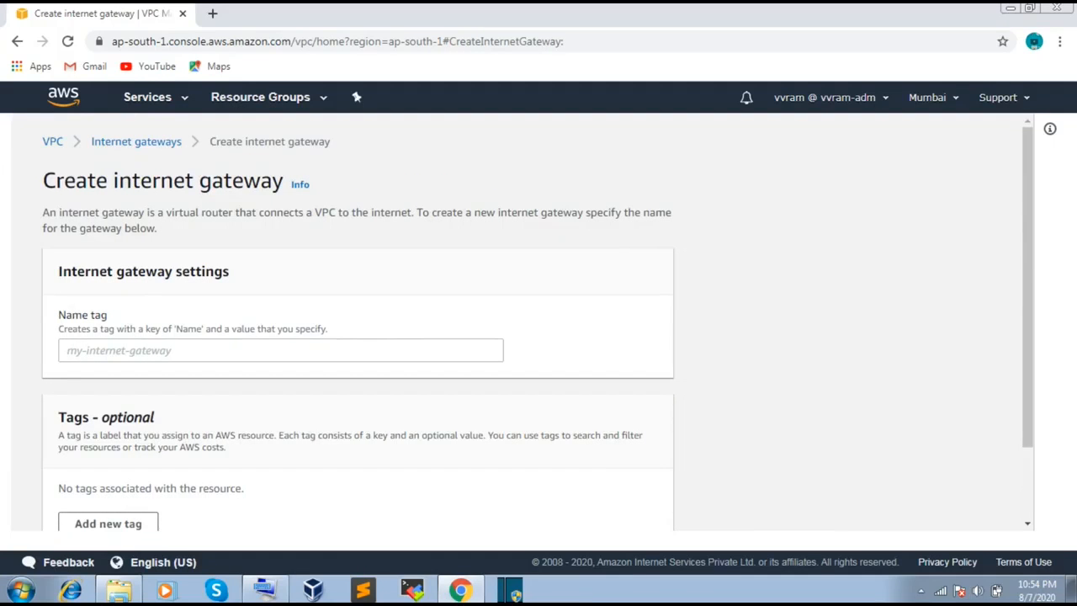
left_click(280, 351)
type("vv")
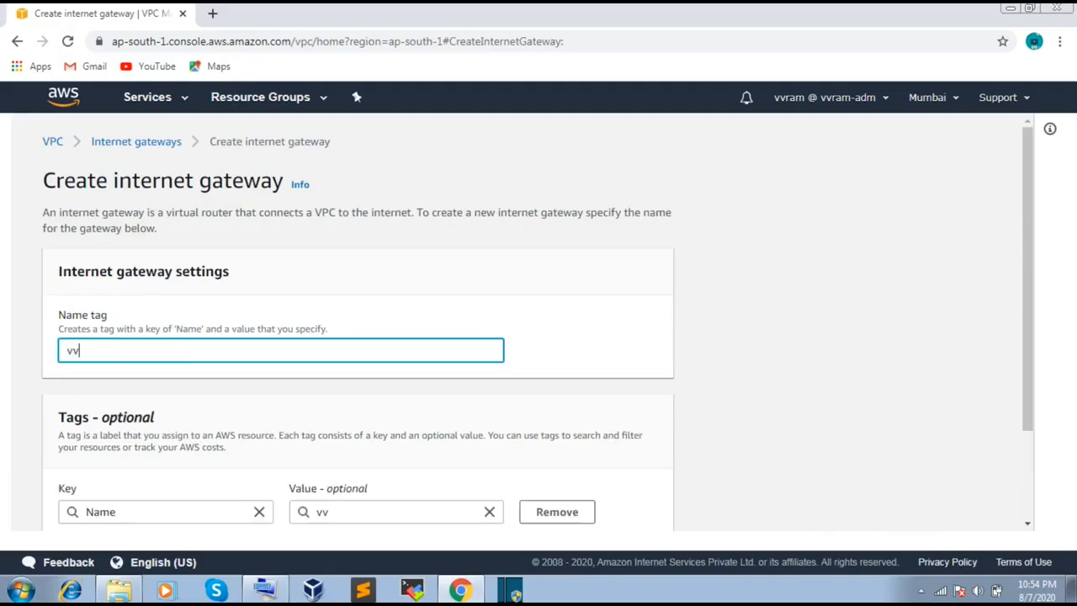
type("r-igw")
scroll(537, 322, "down", 3)
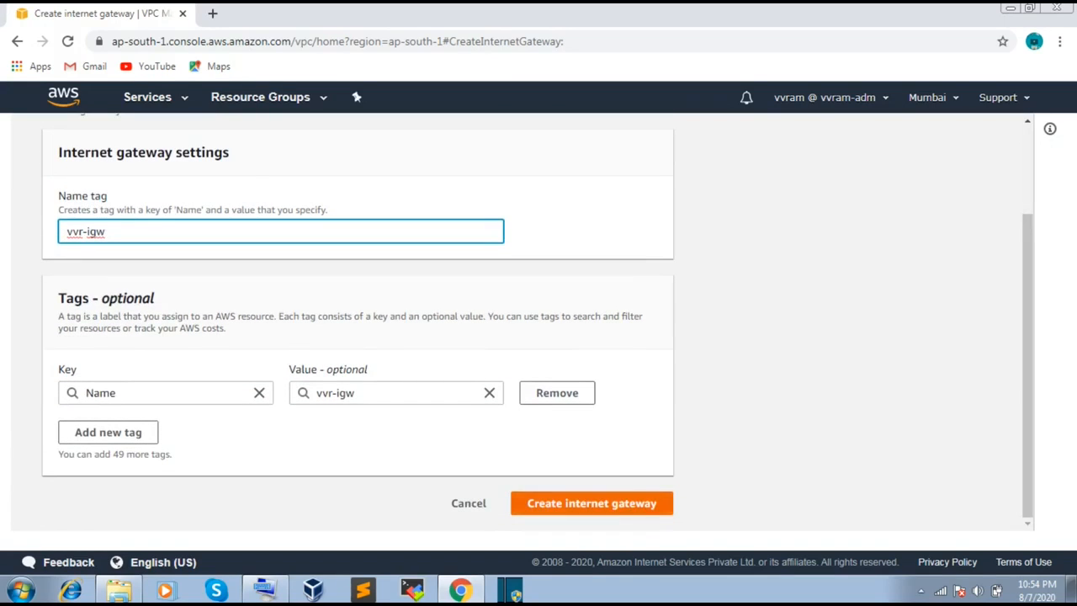
left_click(592, 503)
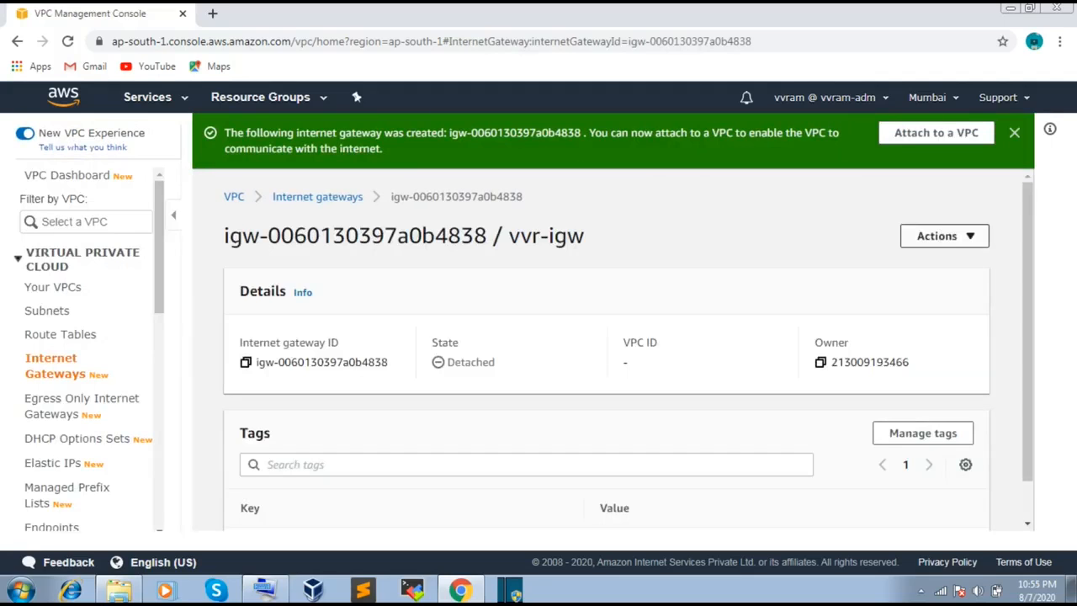
left_click(942, 235)
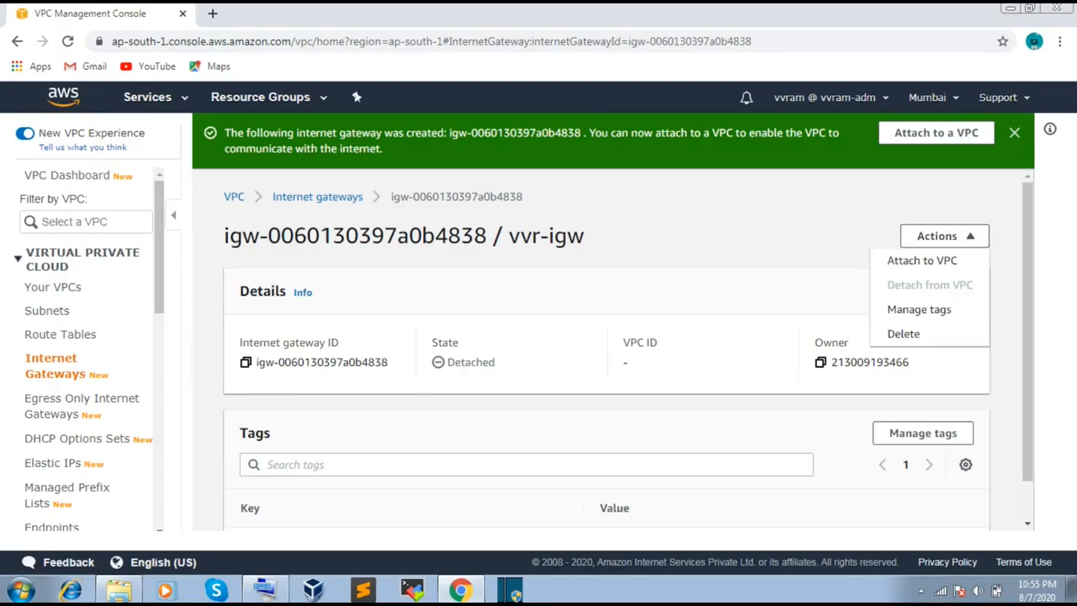
left_click_drag(445, 362, 495, 362)
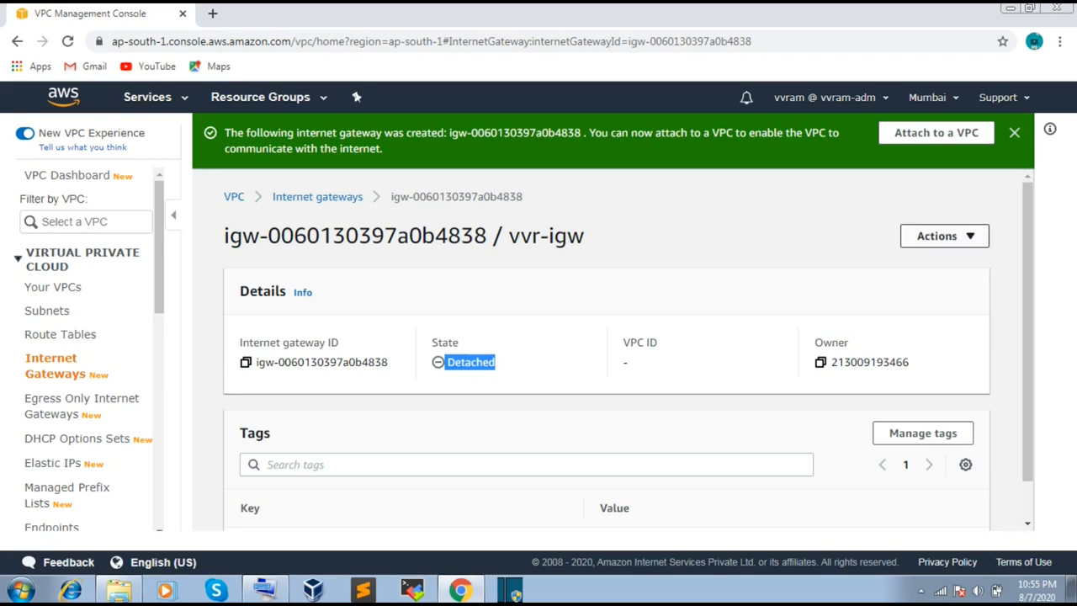
left_click(944, 236)
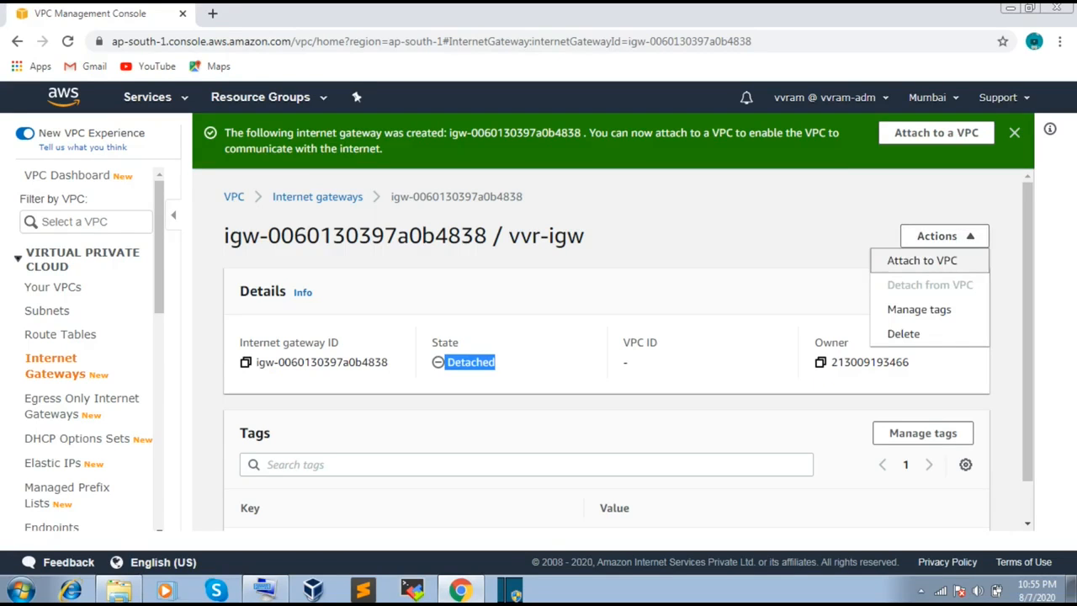
left_click(922, 260)
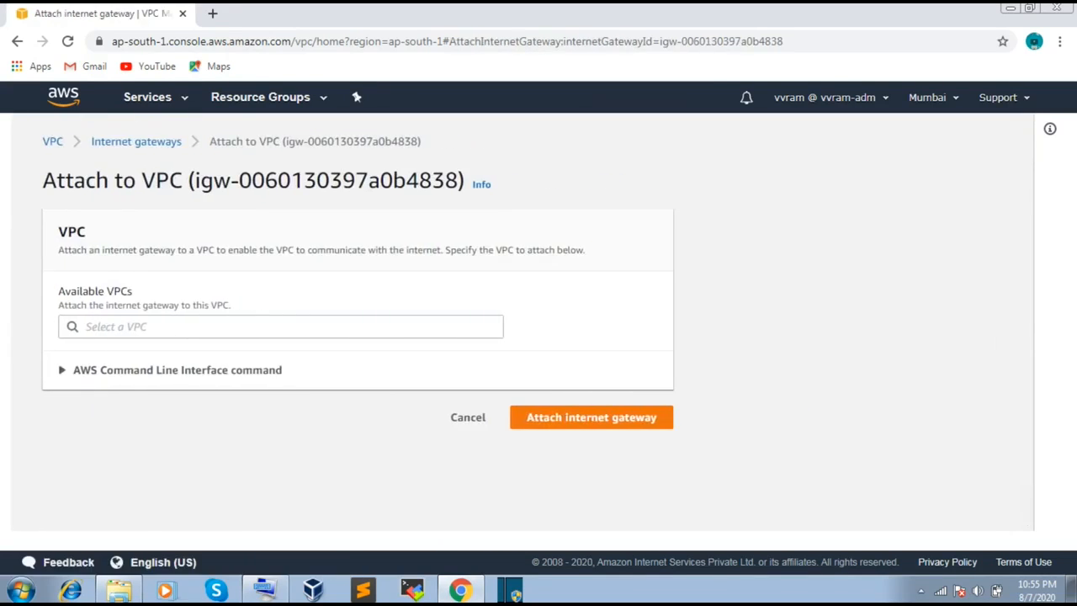
left_click(281, 327)
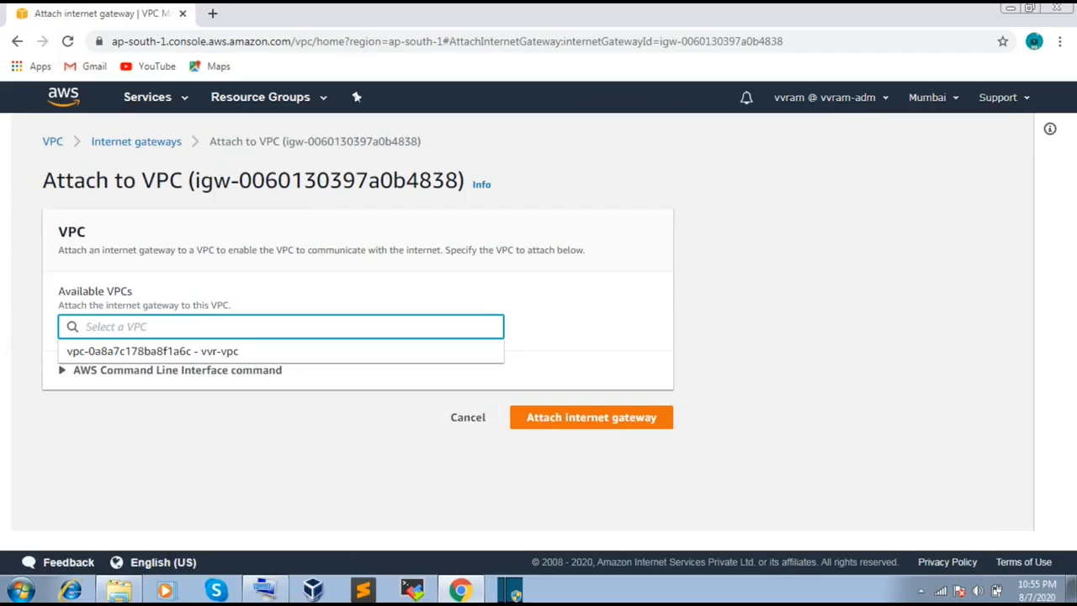
left_click(468, 418)
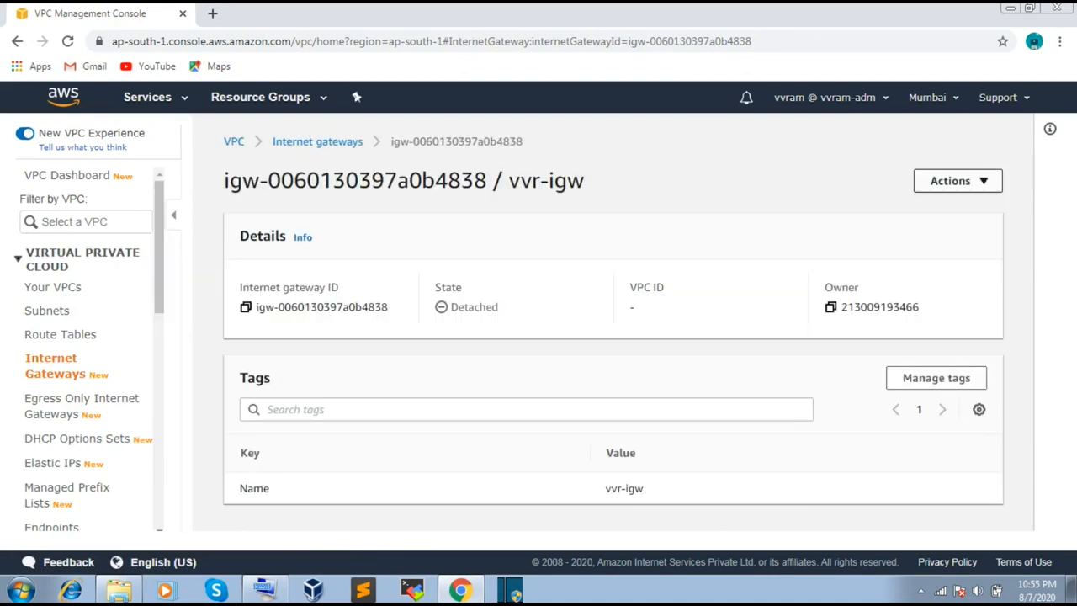
- Attach the internet gateway vvr-igw to vvr-vpc
left_click(958, 180)
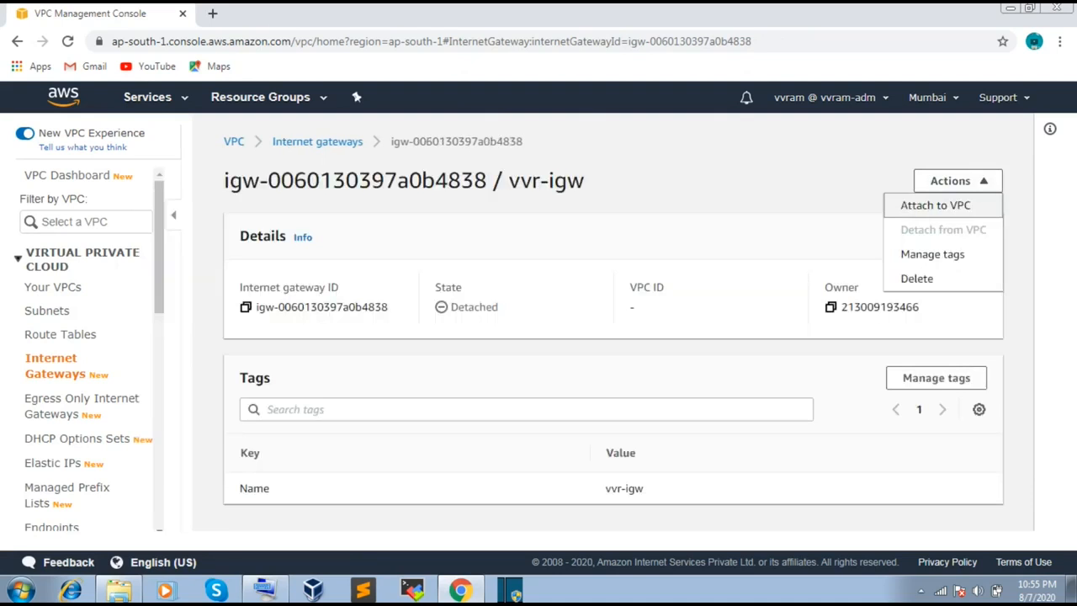
left_click(935, 204)
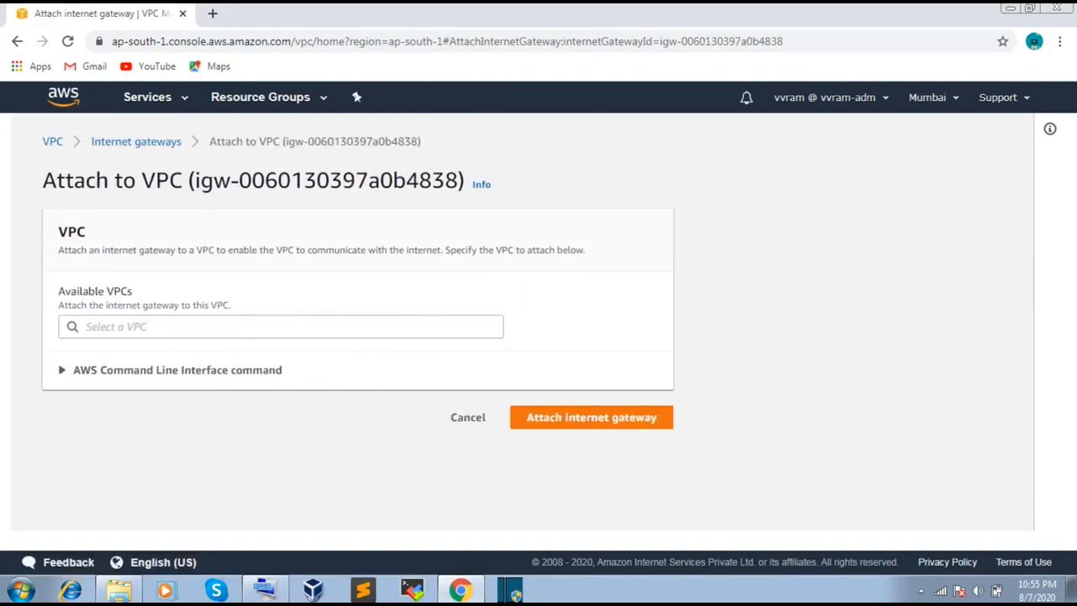
left_click(281, 327)
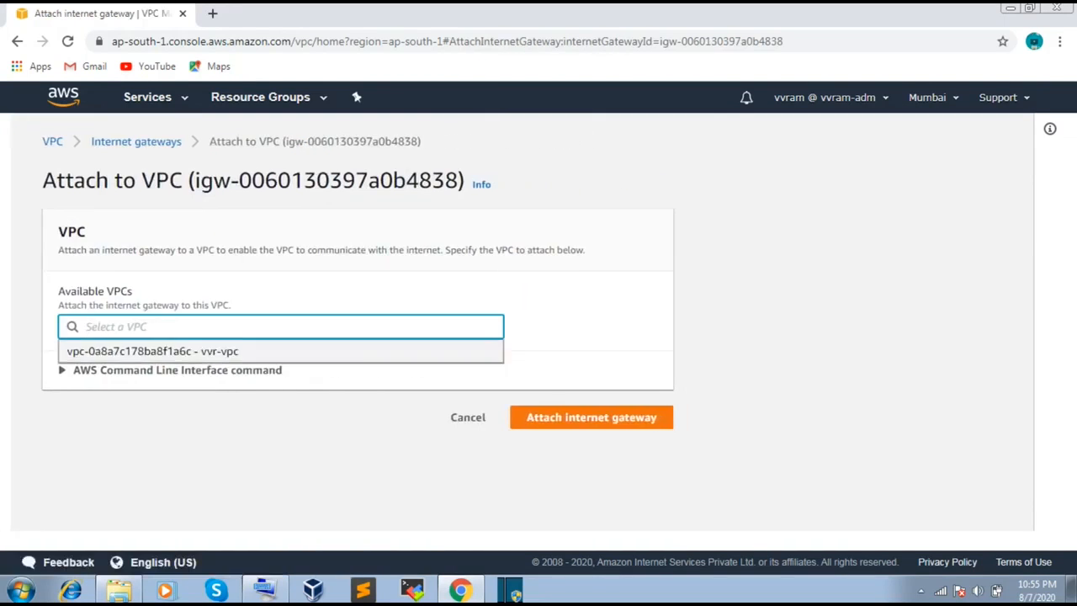
left_click(202, 351)
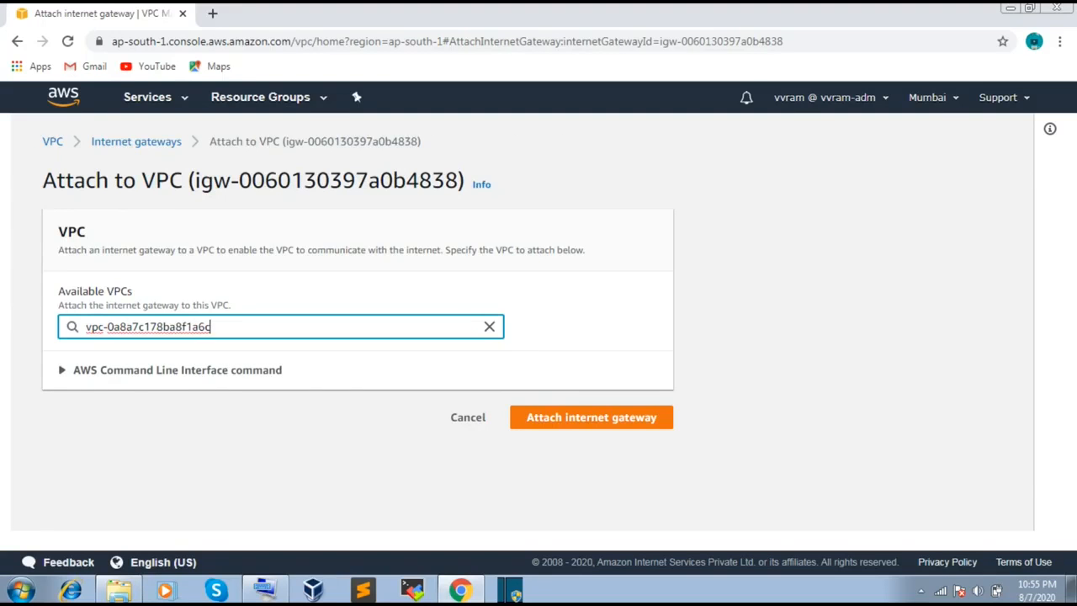
left_click(591, 417)
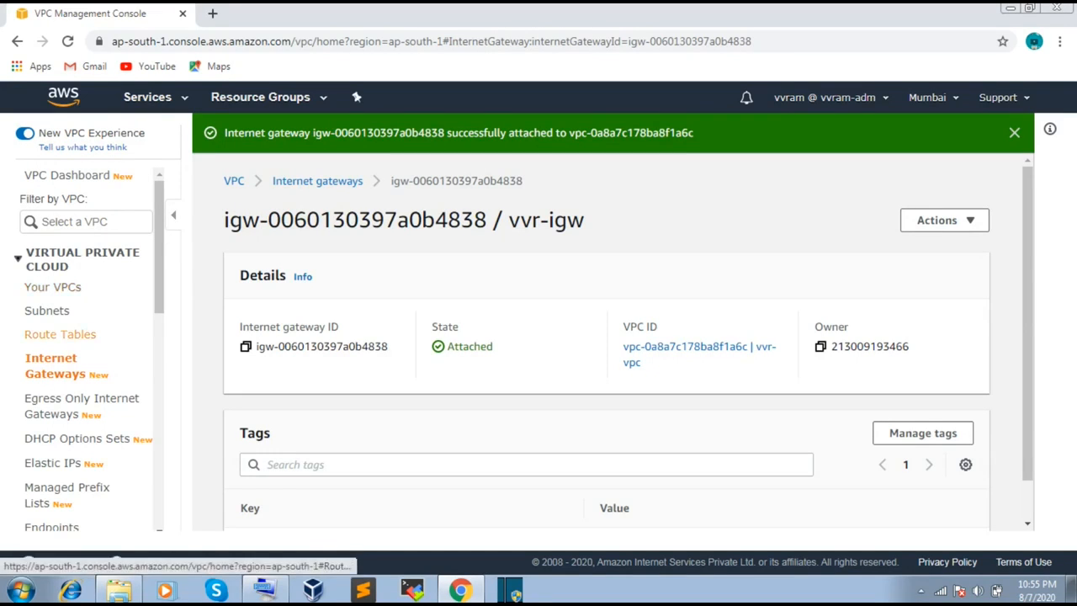
- Start a new route table with the name tag vvr-public-route
left_click(59, 335)
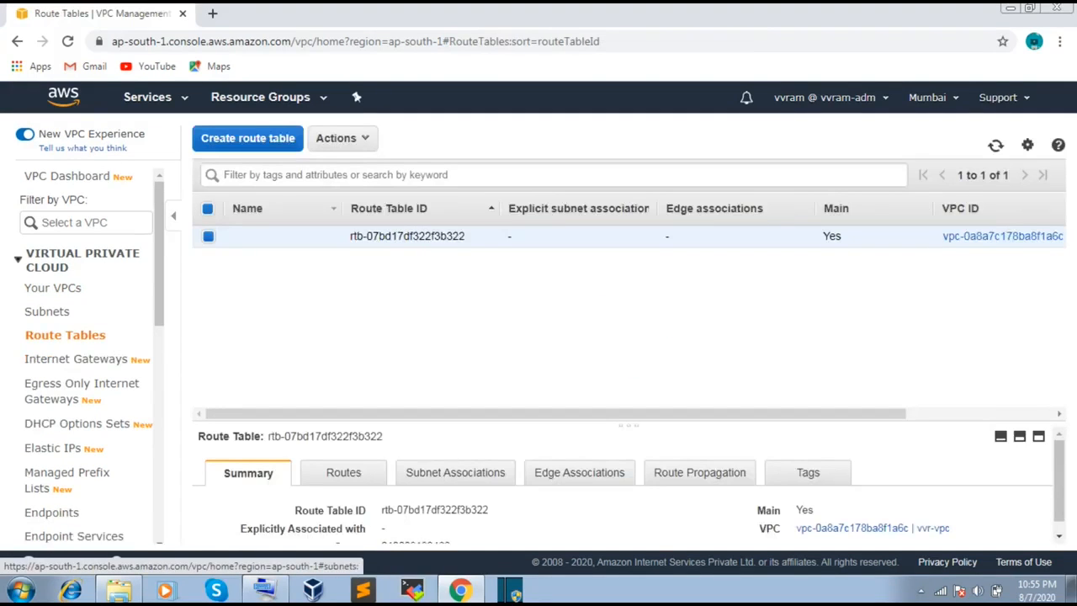
left_click(208, 236)
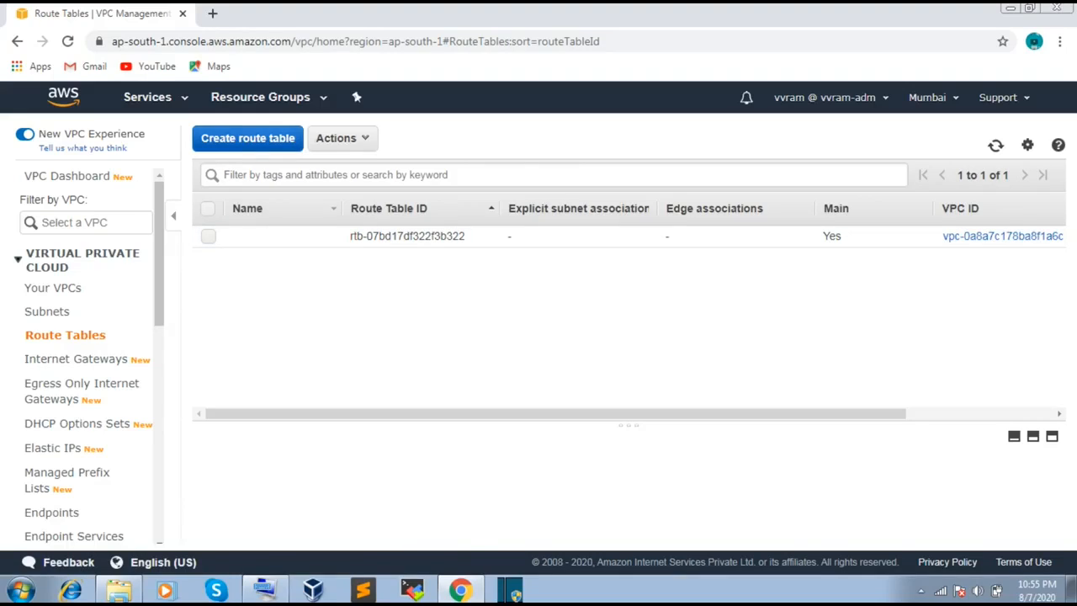
left_click(248, 138)
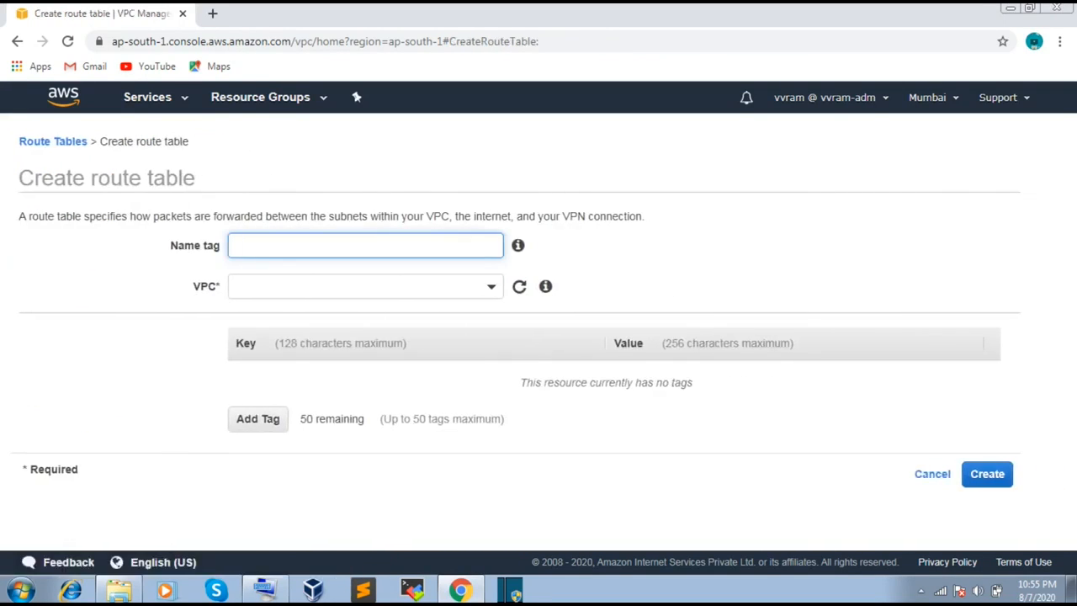
type("N")
key("BackSpace")
type("vvr-")
left_click(155, 216)
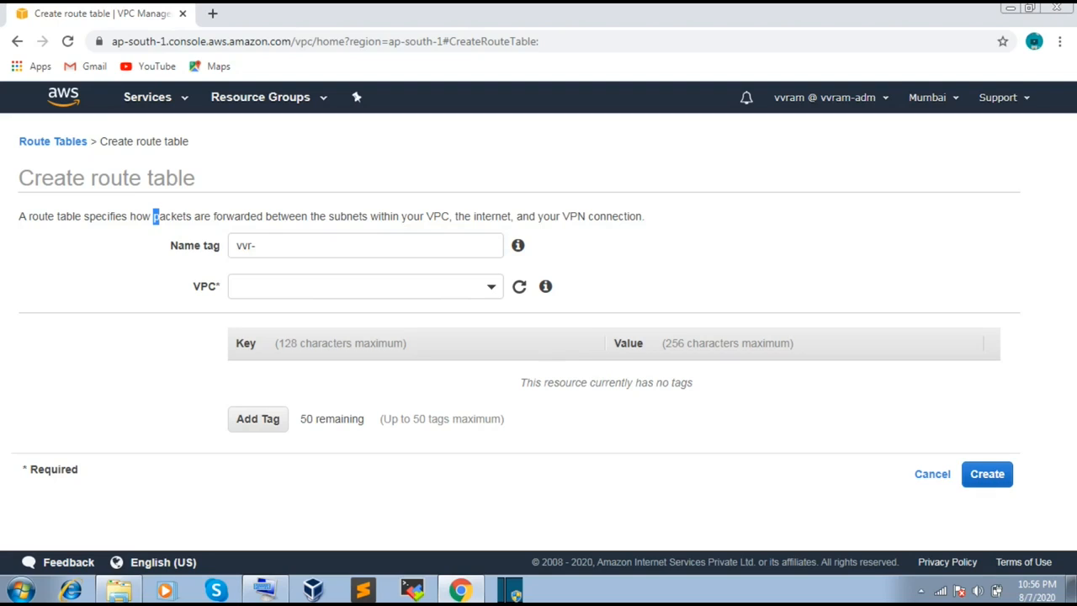
left_click(255, 245)
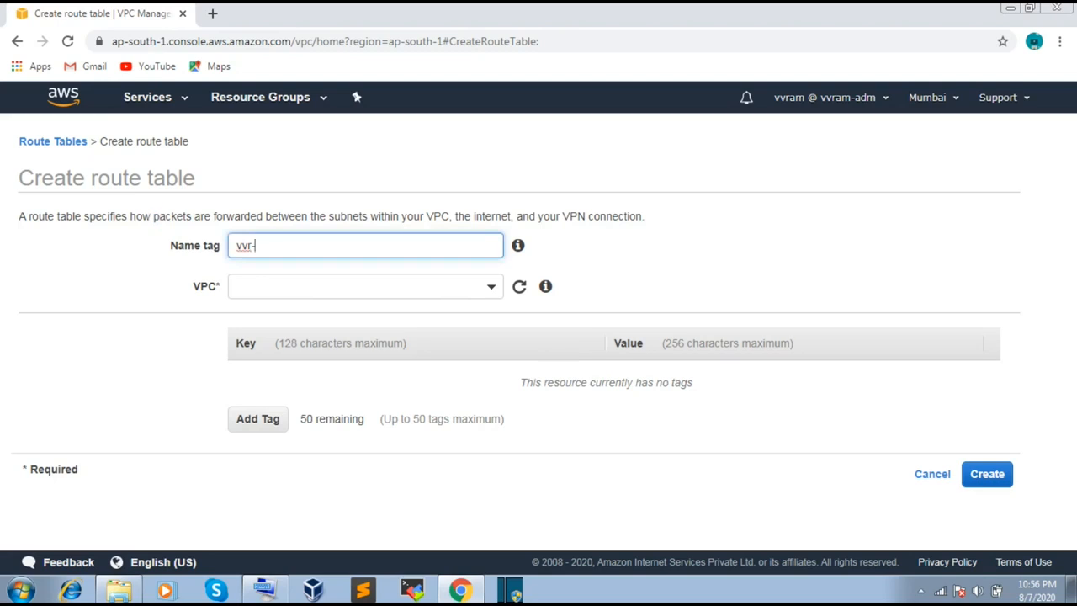
type("public-route")
- Assign the new route table to vvr-vpc, create it and return to the route table list
left_click(365, 287)
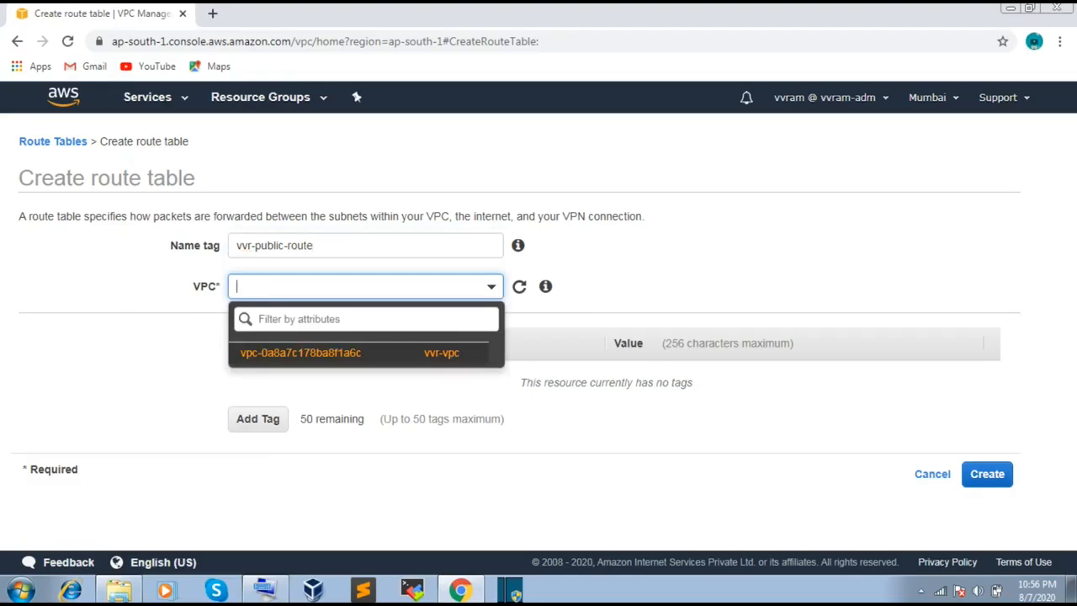
left_click(337, 354)
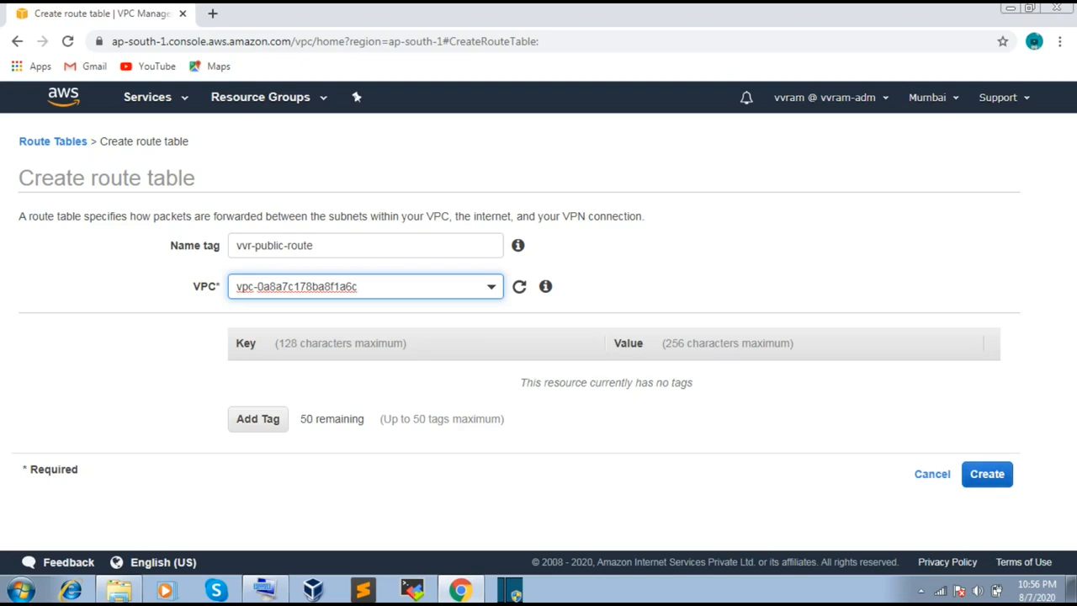
left_click(987, 474)
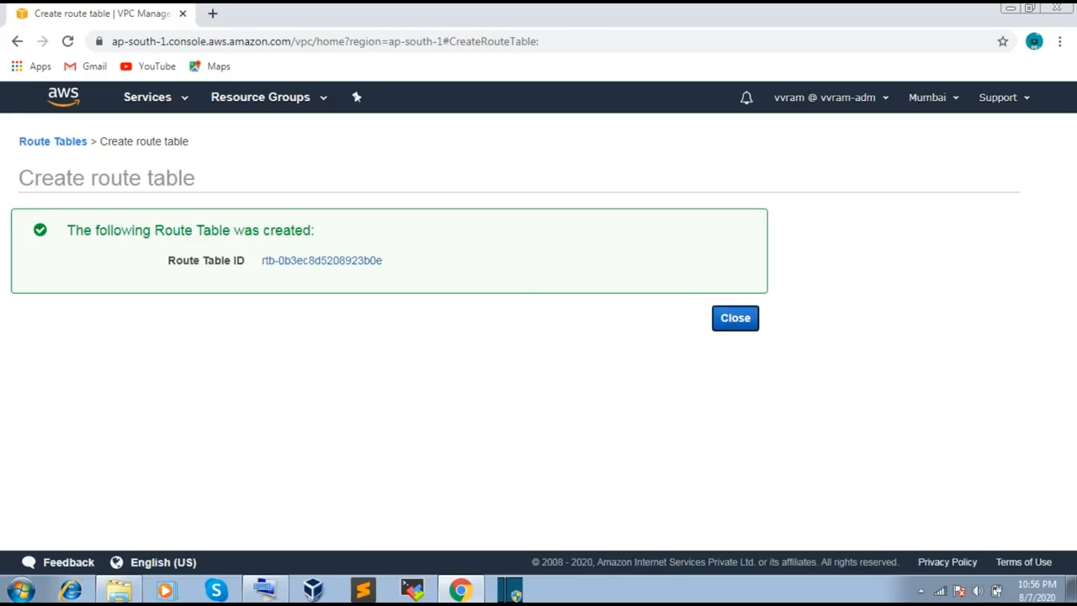
left_click(736, 317)
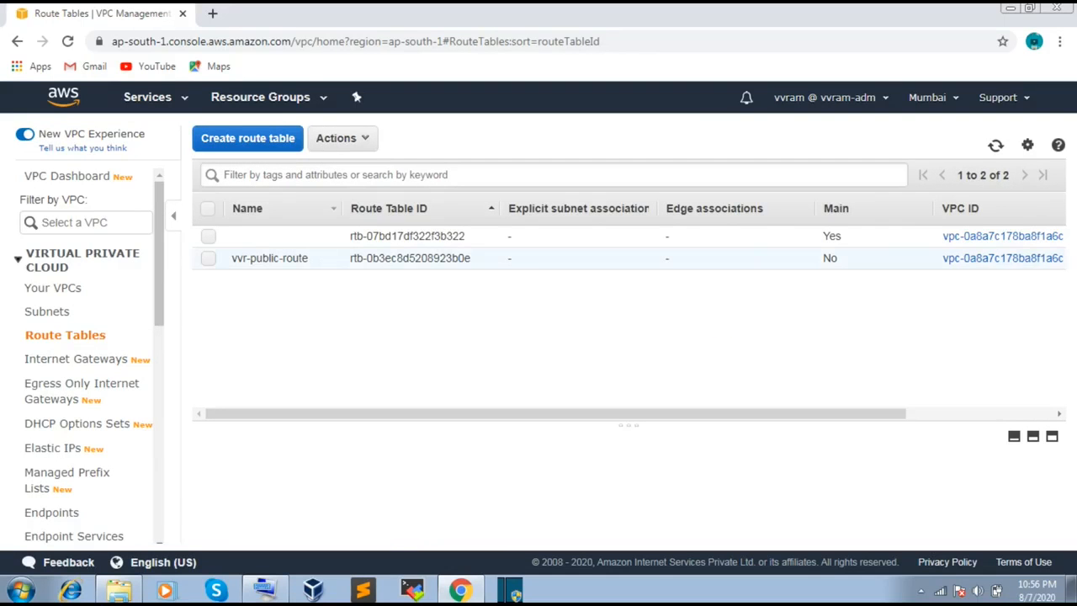
- Associate the subnet vvr-public-subnet1 with the route table vvr-public-route and save the association
left_click(208, 258)
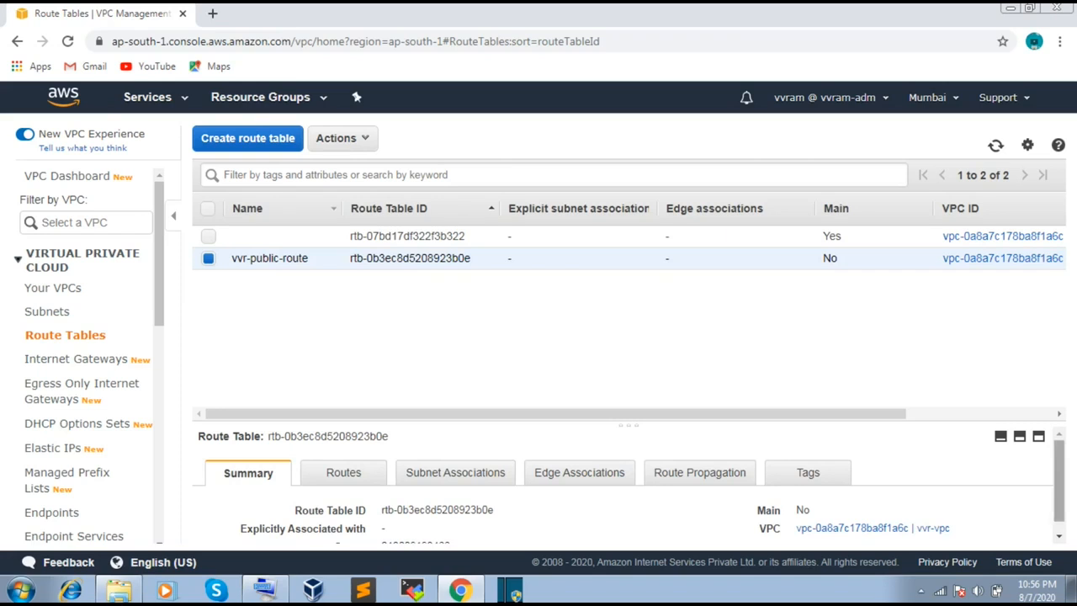
scroll(1058, 484, "down", 1)
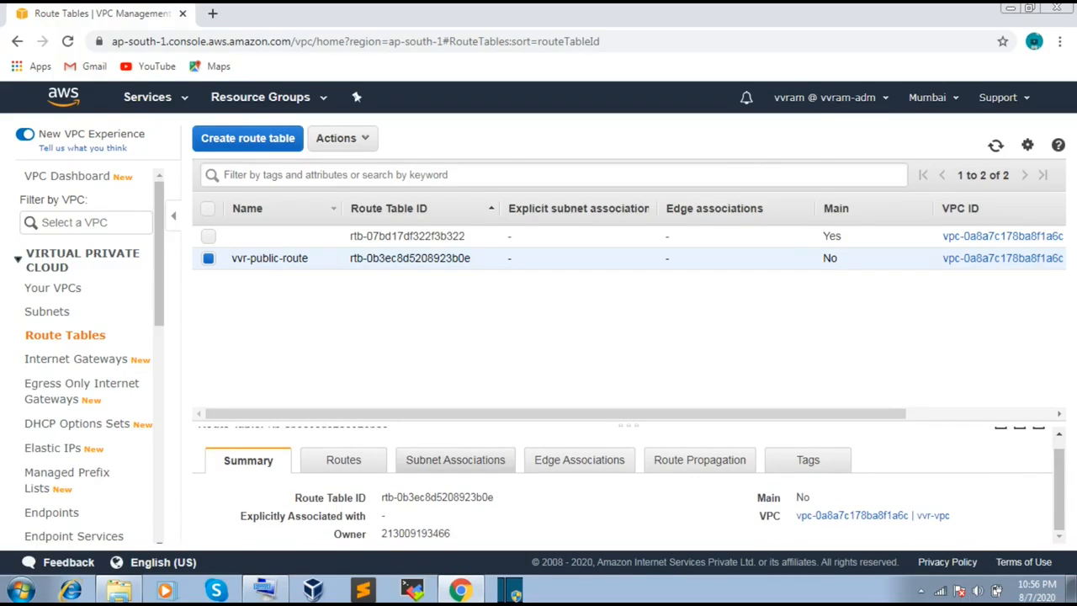
left_click(455, 460)
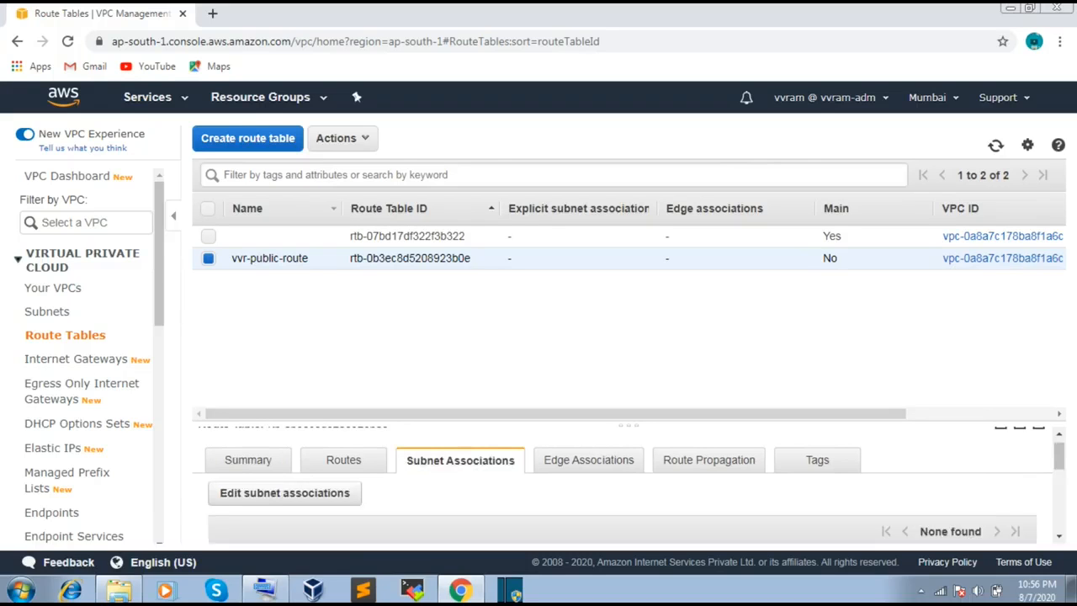
scroll(1059, 472, "down", 3)
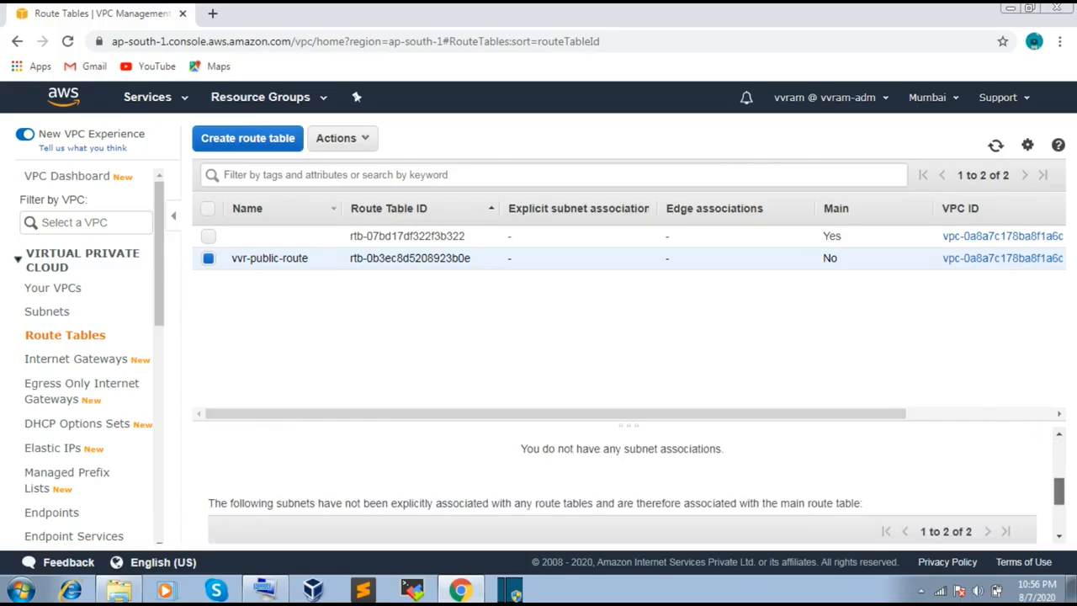
scroll(1059, 471, "up", 4)
scroll(623, 484, "down", 3)
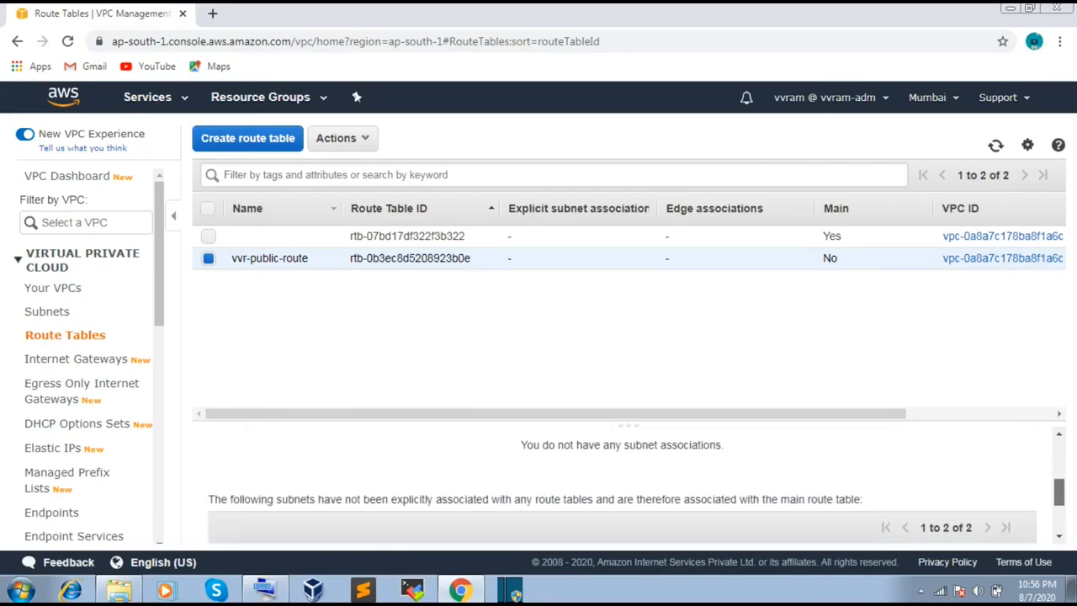
scroll(623, 484, "up", 4)
scroll(623, 484, "down", 3)
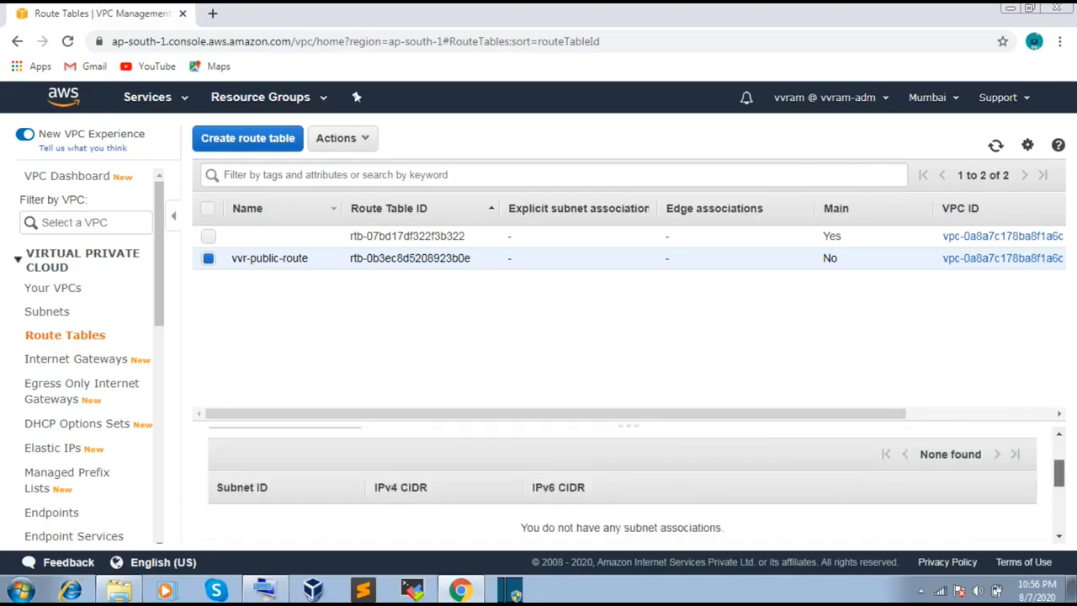
scroll(623, 484, "up", 2)
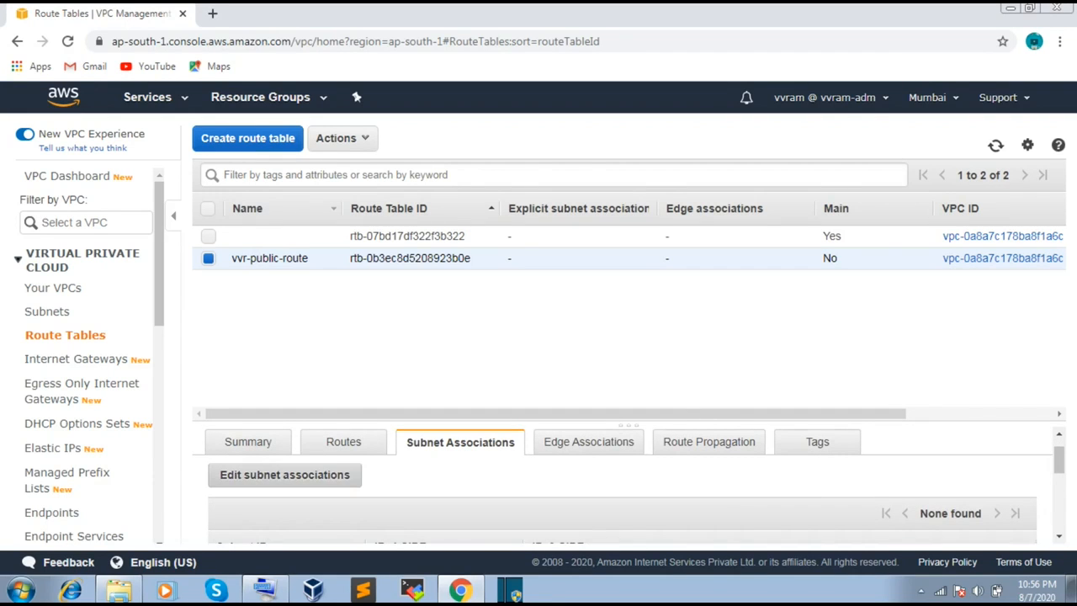
left_click(285, 476)
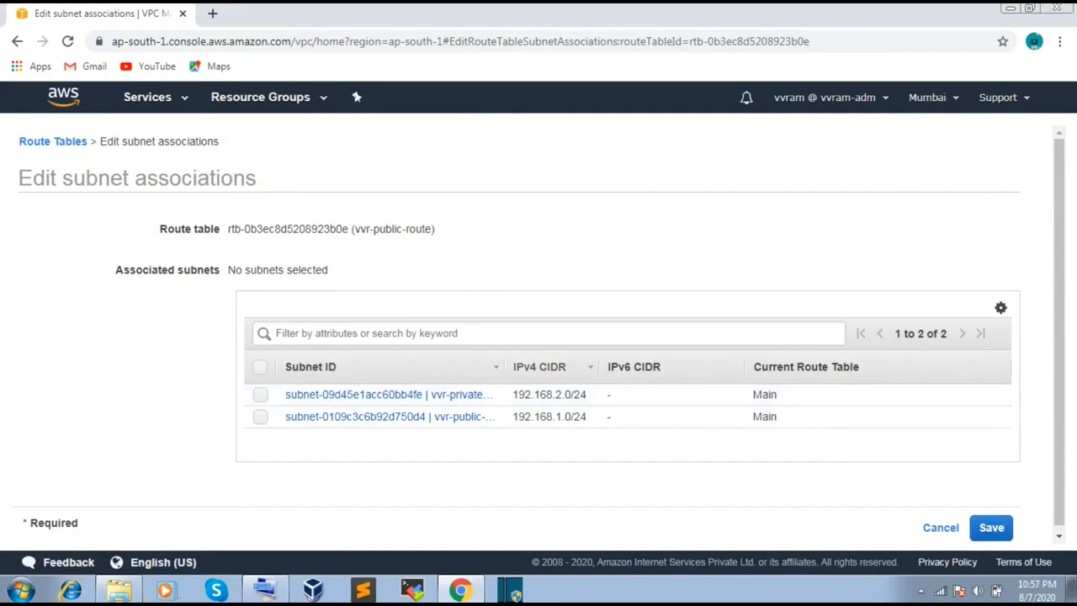
left_click_drag(513, 367, 631, 367)
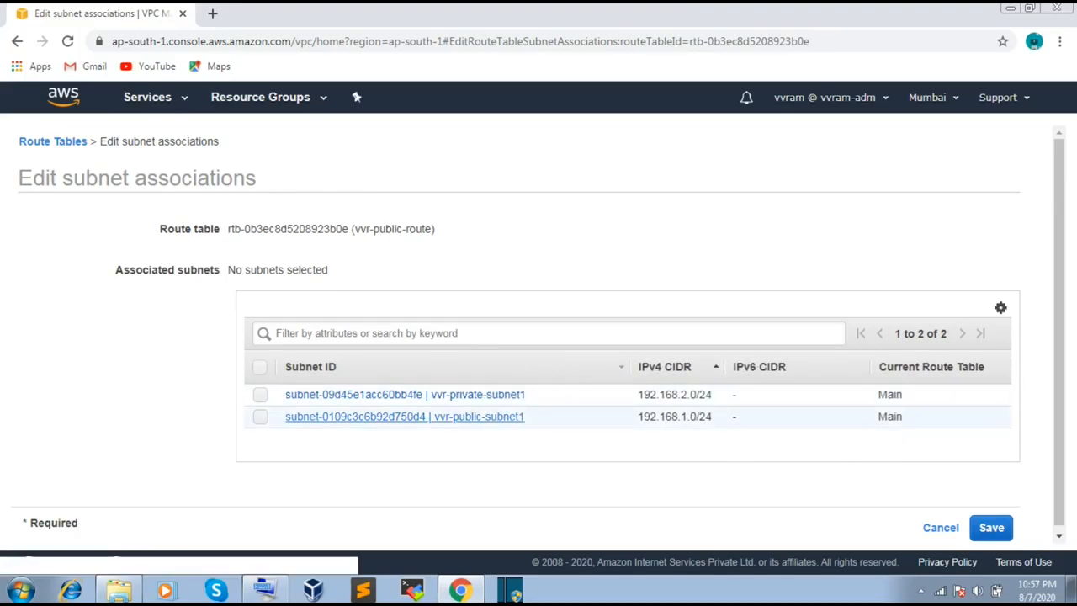
left_click(261, 417)
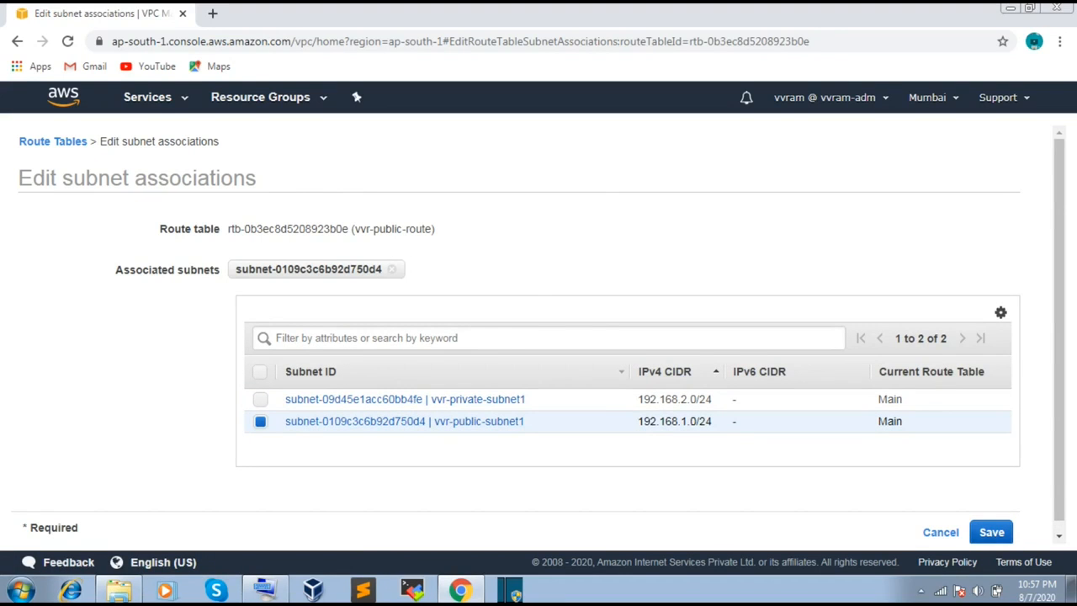
left_click(984, 534)
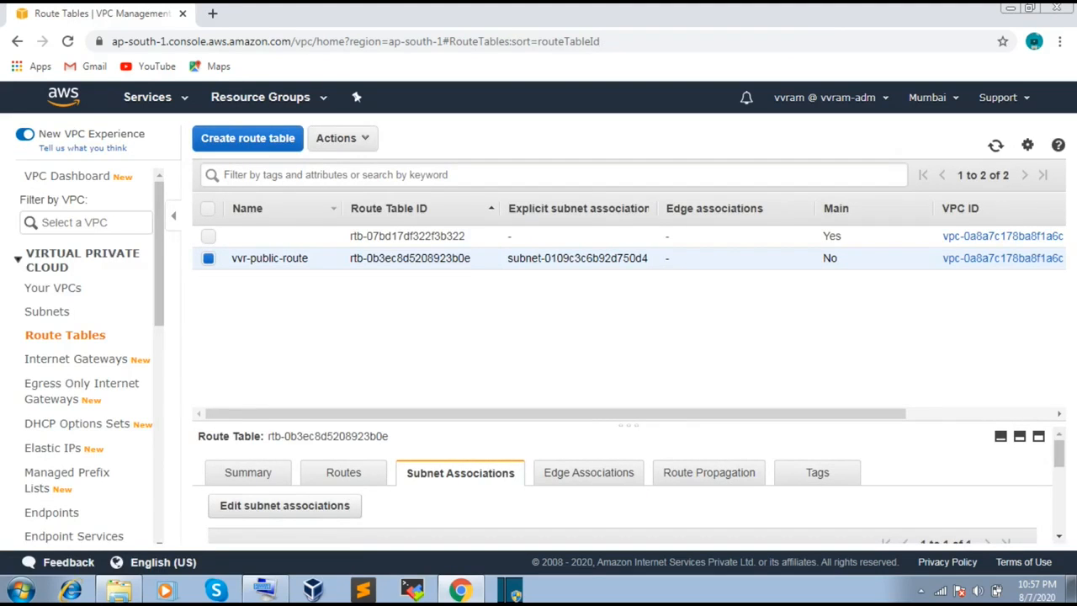
- Check the IPv4 CIDR of the subnet explicitly associated with vvr-public-route
scroll(623, 480, "down", 3)
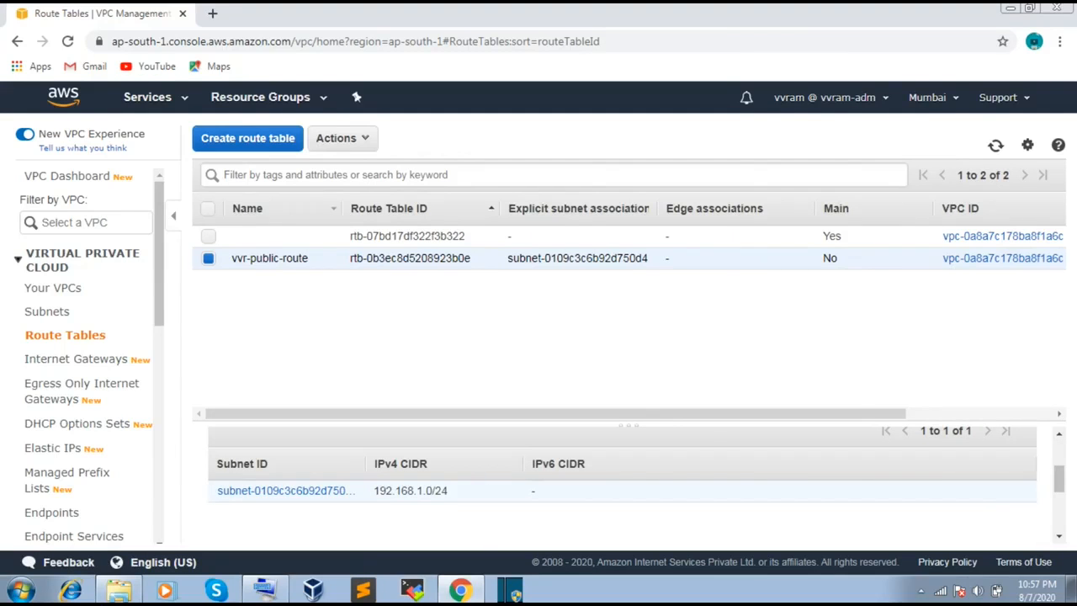
left_click_drag(375, 491, 449, 491)
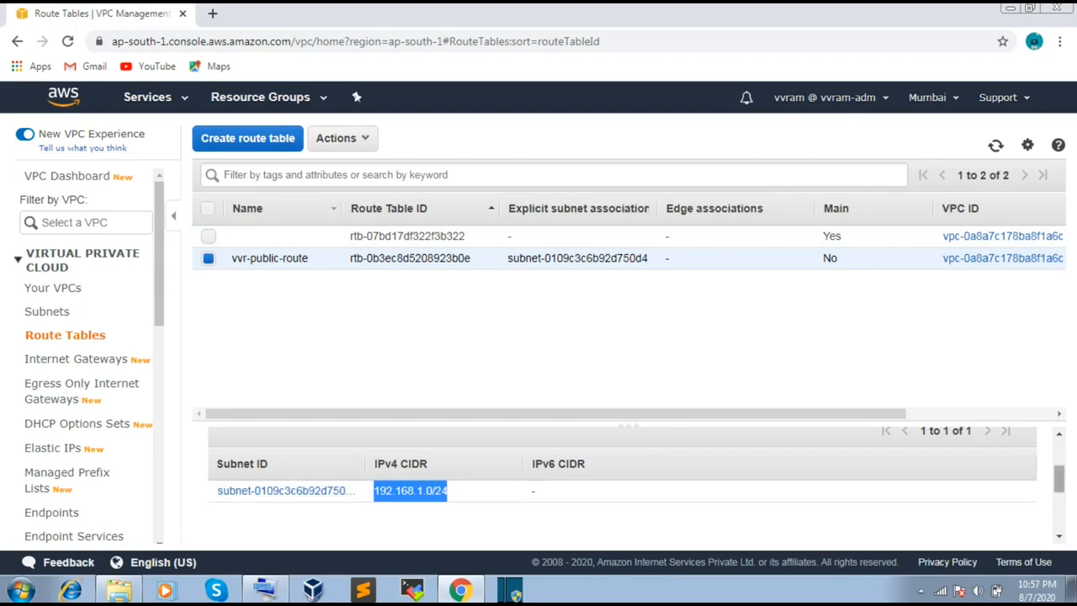
scroll(1058, 477, "up", 3)
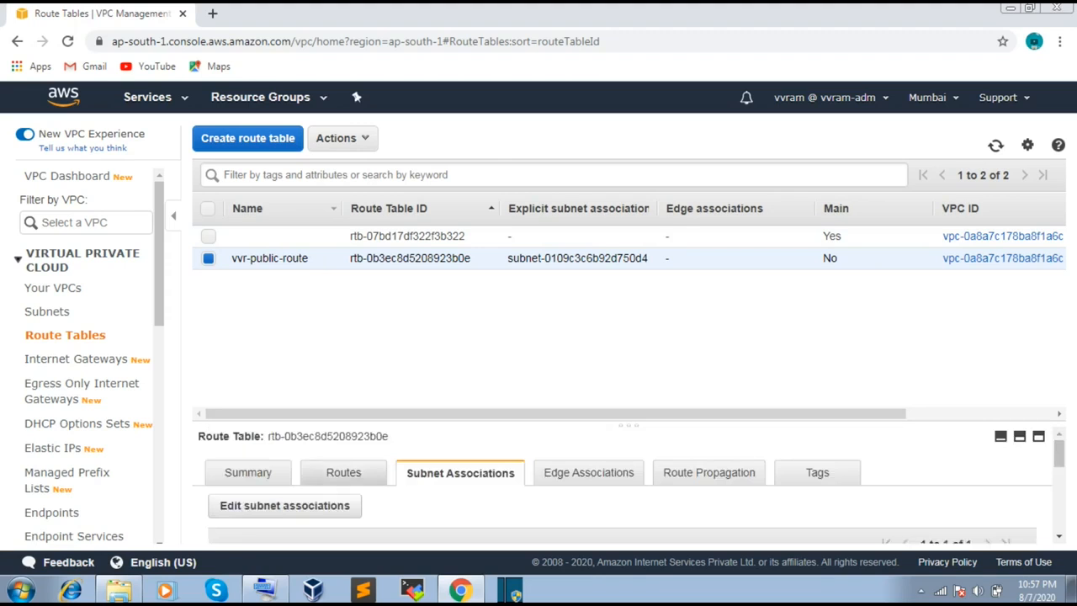
- Compare the routes of vvr-public-route with those of the unnamed main route table
left_click(343, 472)
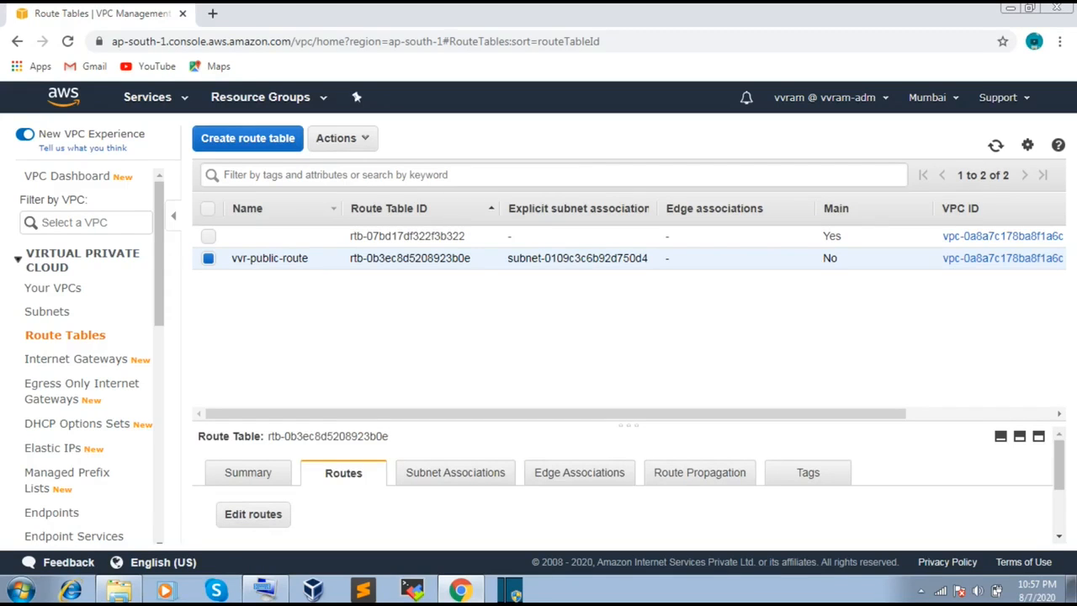
left_click_drag(1060, 464, 1060, 506)
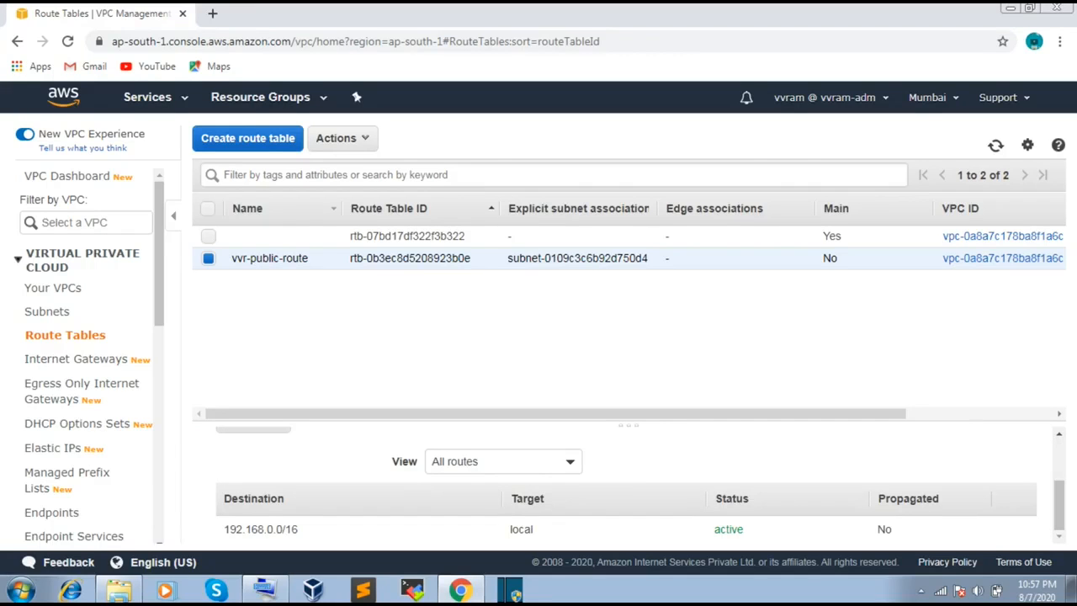
left_click(209, 258)
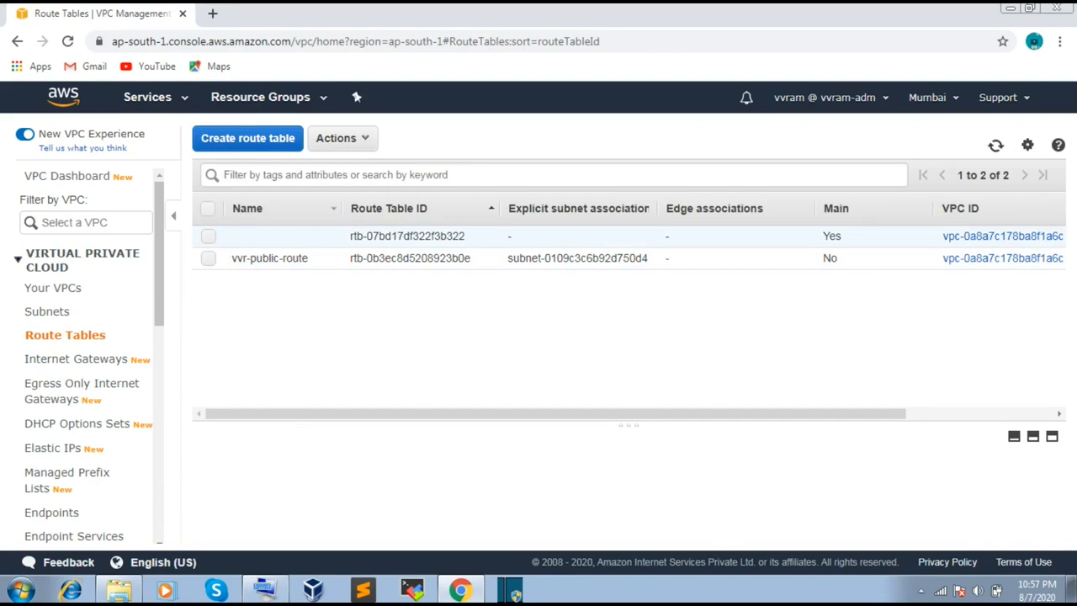
left_click(208, 236)
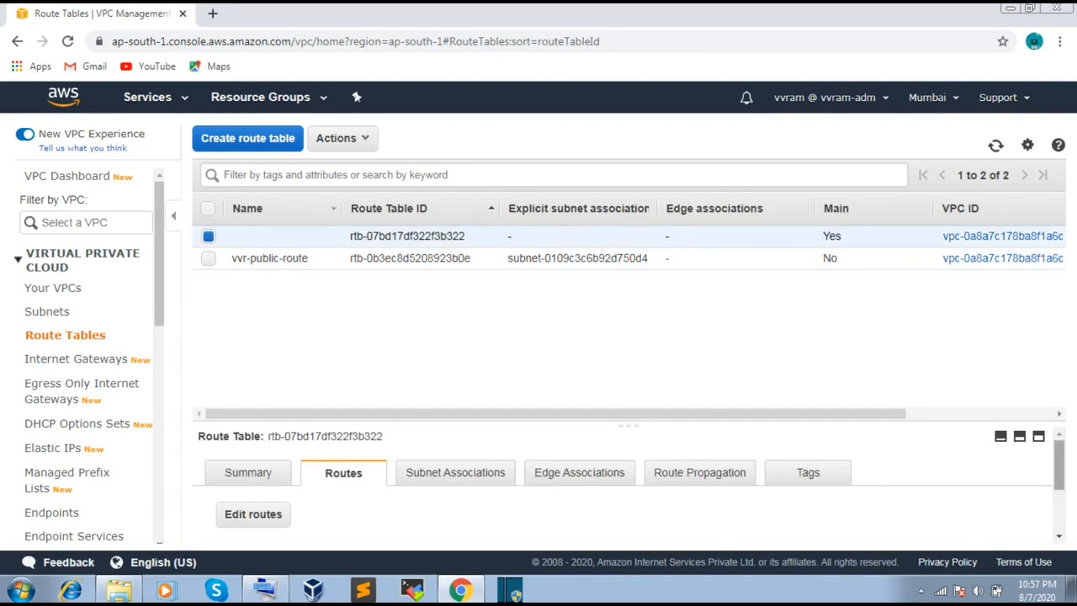
scroll(627, 484, "down", 3)
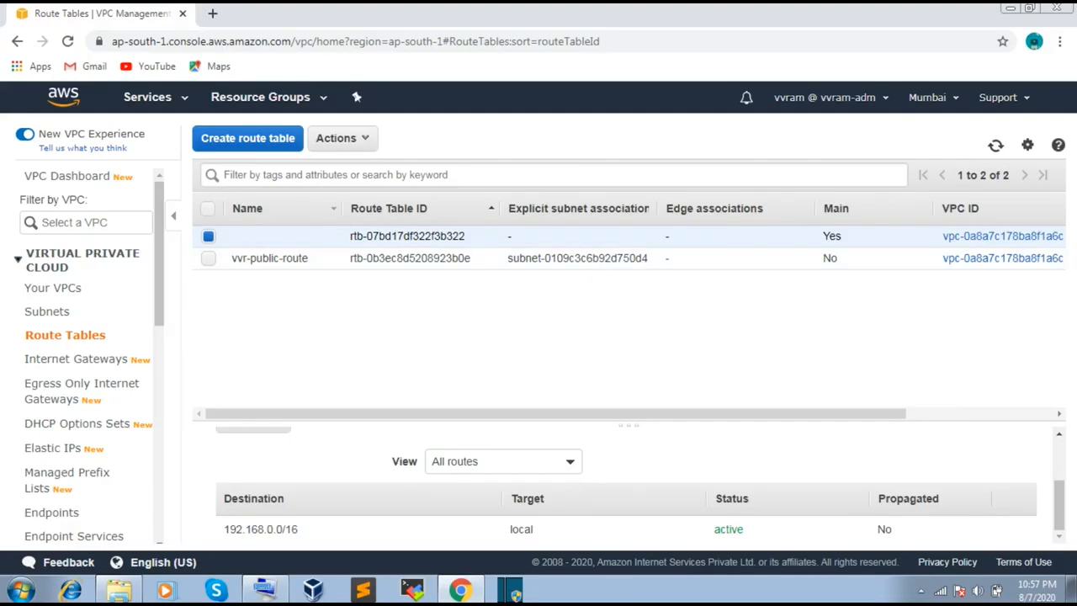
left_click(209, 237)
left_click(208, 237)
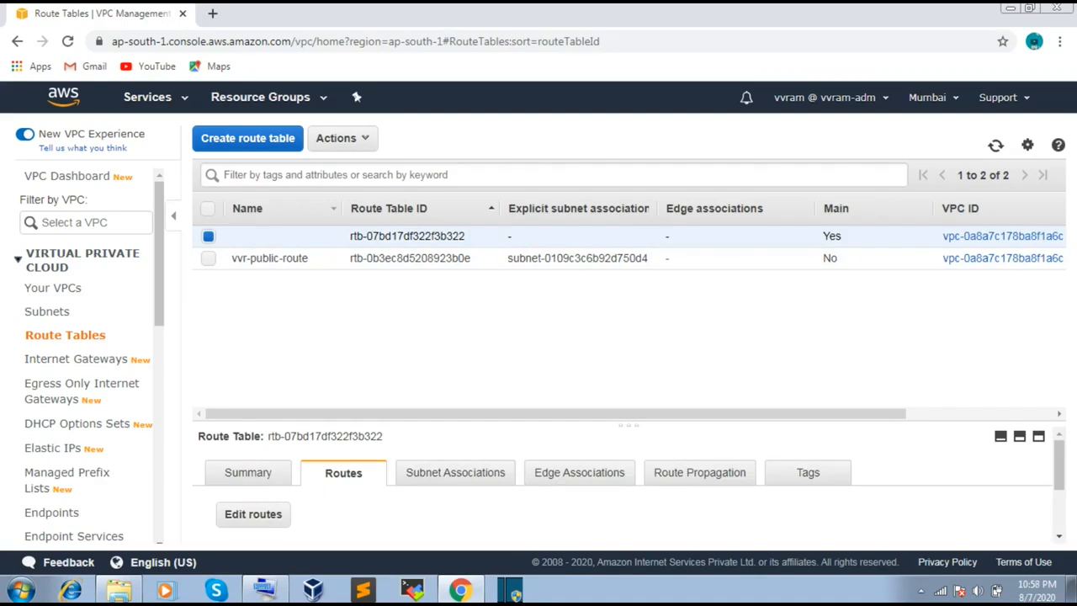
left_click(209, 236)
- Add a new route with destination 0.0.0.0/0 to the route table vvr-public-route
left_click(209, 259)
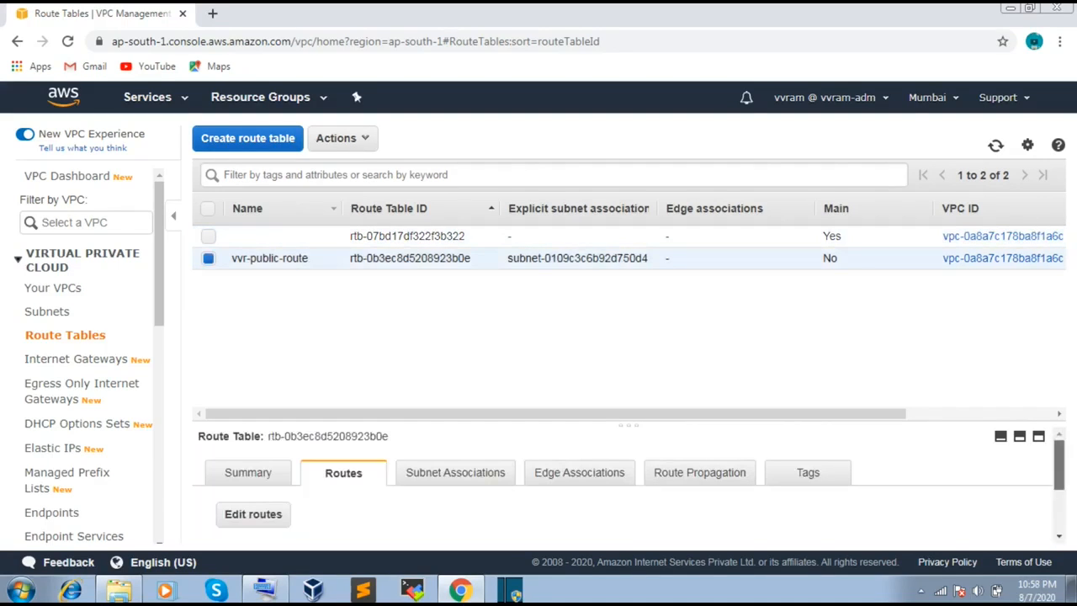
scroll(623, 484, "down", 3)
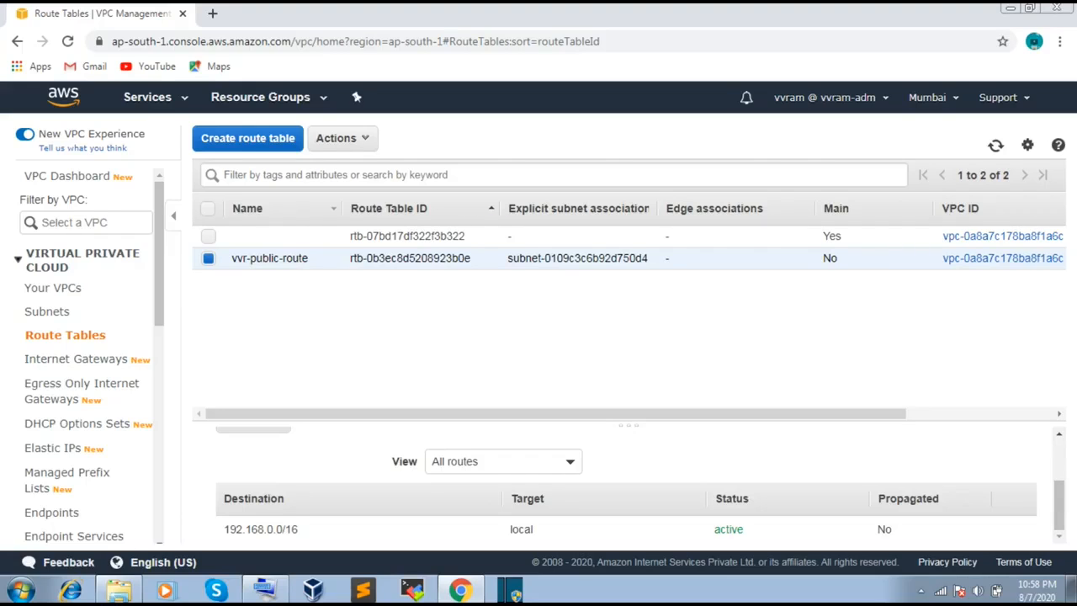
left_click_drag(224, 529, 299, 529)
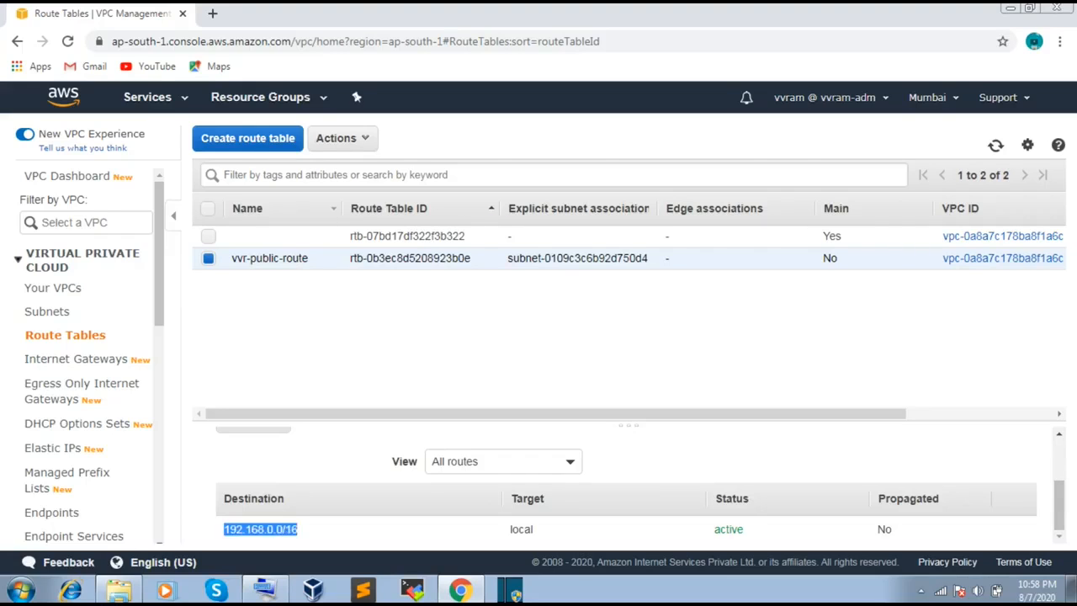
left_click_drag(1059, 505, 1060, 477)
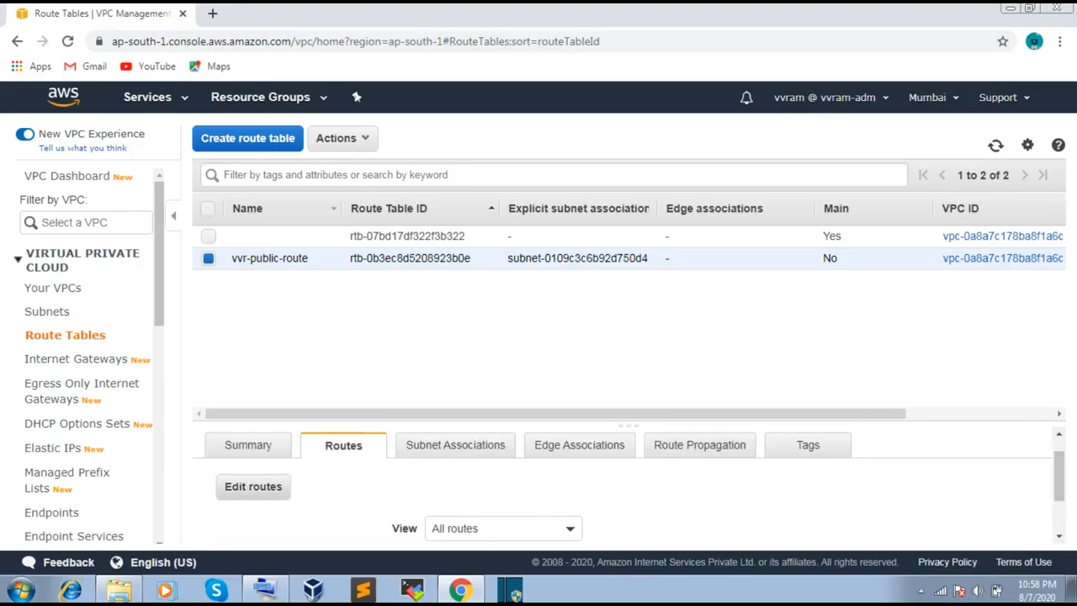
left_click(253, 486)
left_click(53, 297)
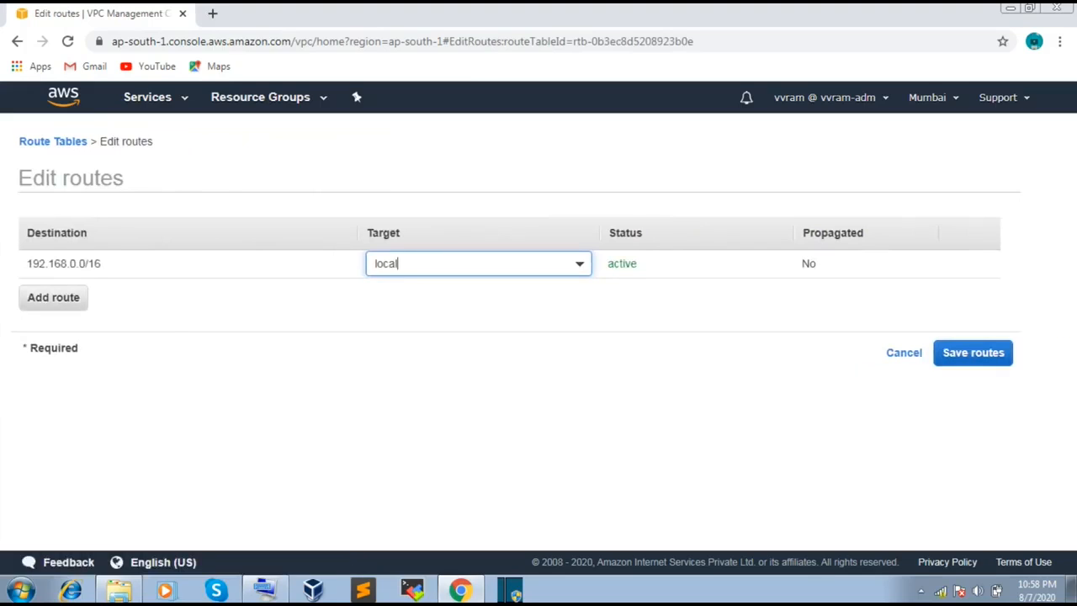
type("0")
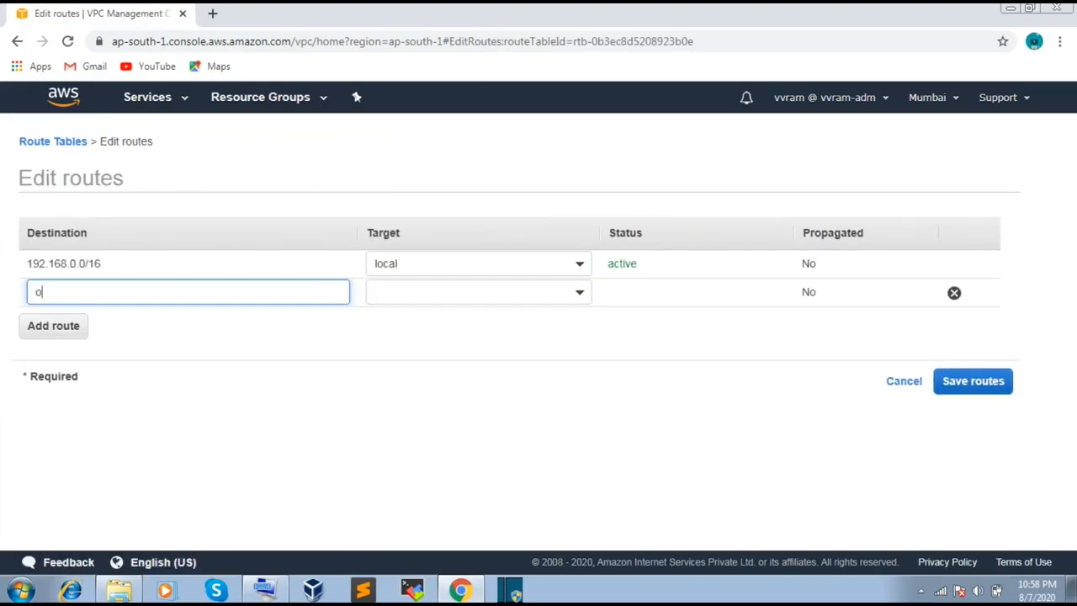
key("BackSpace")
left_click_drag(78, 264, 85, 264)
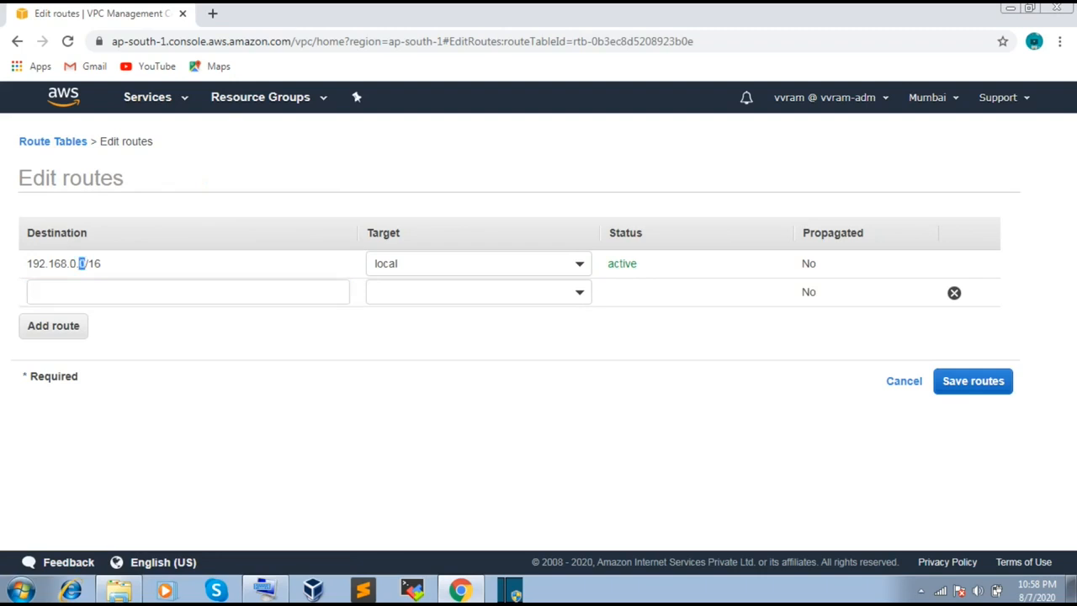
left_click(83, 292)
key("Down")
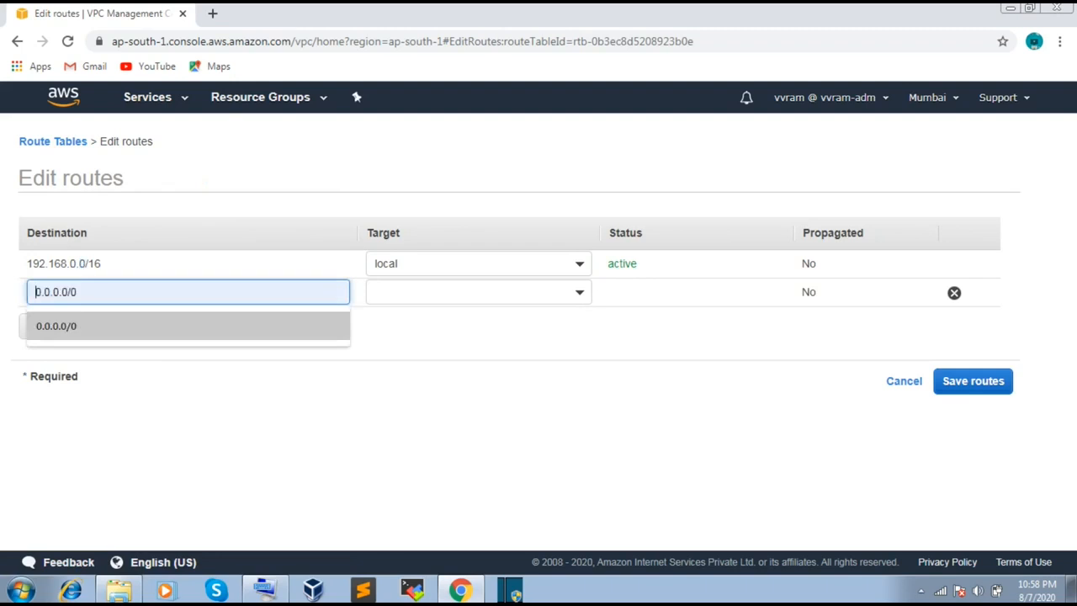
key("Return")
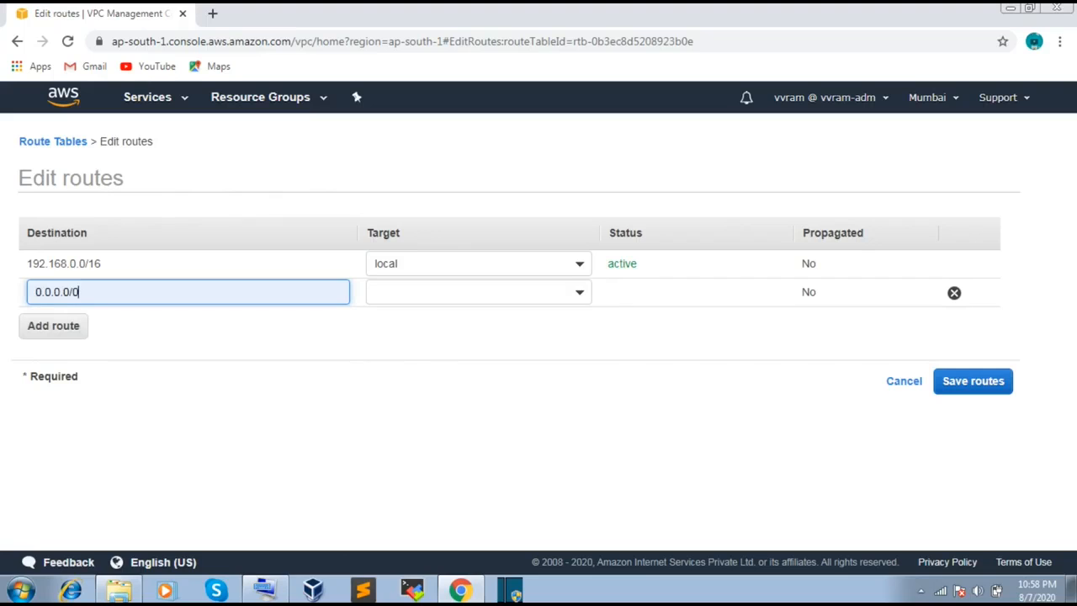
key("Tab")
type("i")
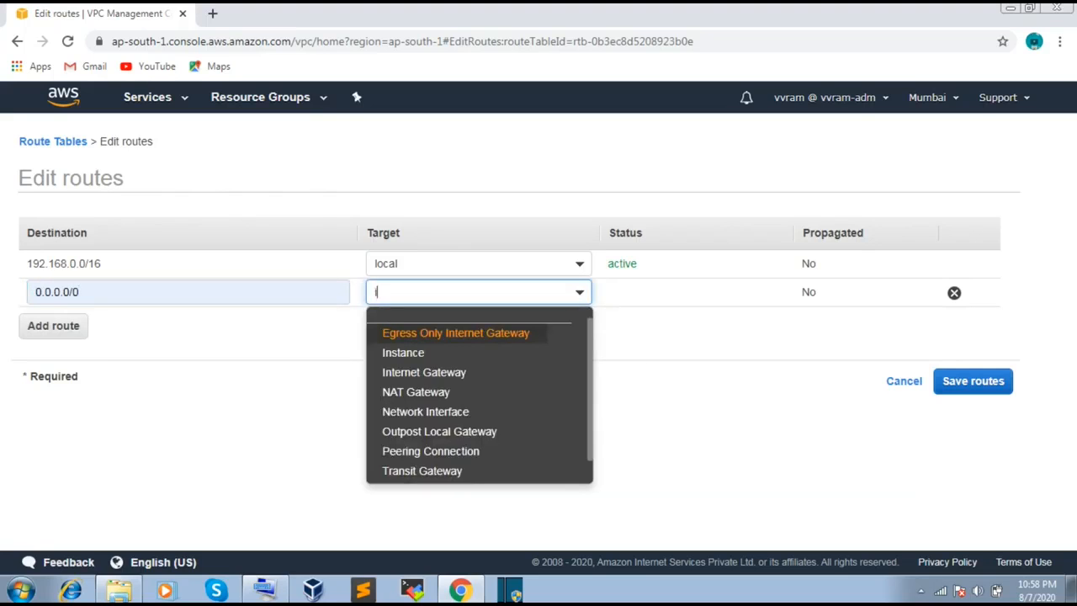
type("gw")
key("Down")
key("Return")
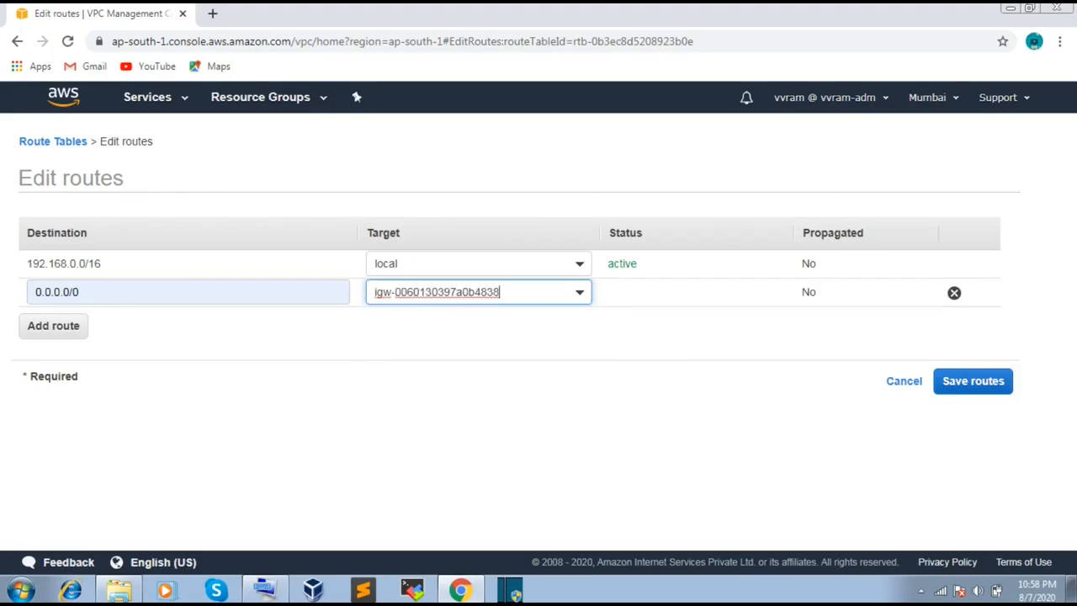
key("Tab")
left_click(973, 382)
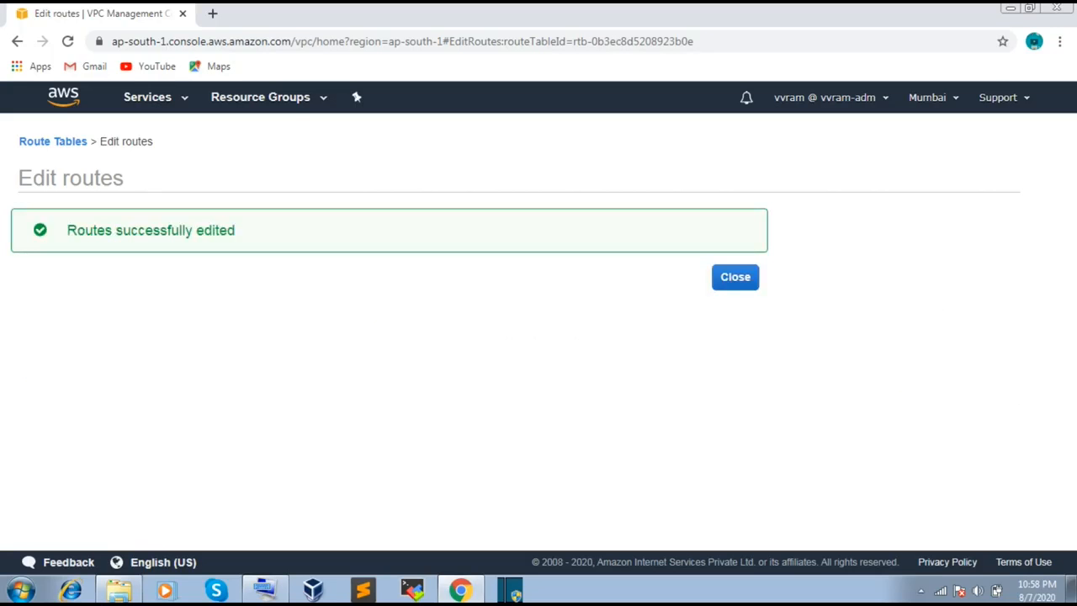
left_click(735, 277)
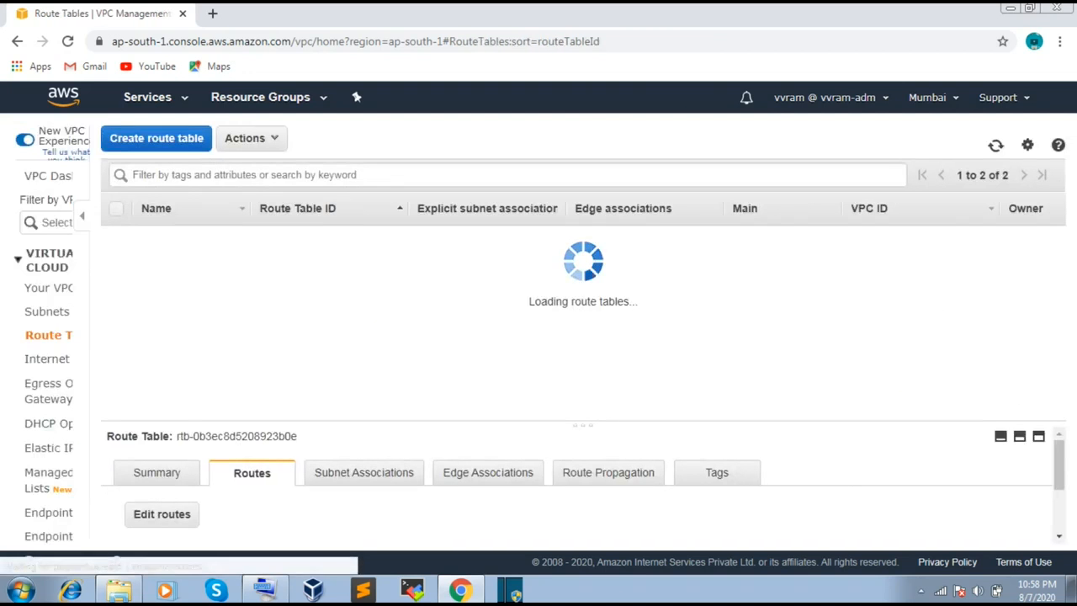
- Review the destinations and targets of vvr-public-route's routes and the IPv4 CIDR of its explicitly associated subnet
scroll(627, 497, "down", 3)
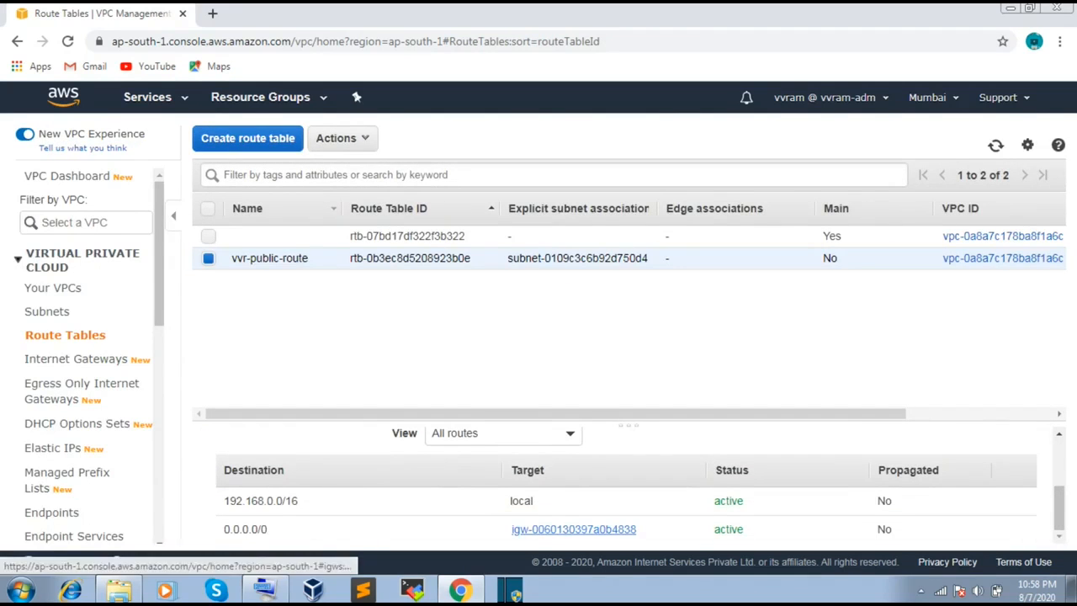
left_click_drag(511, 530, 636, 530)
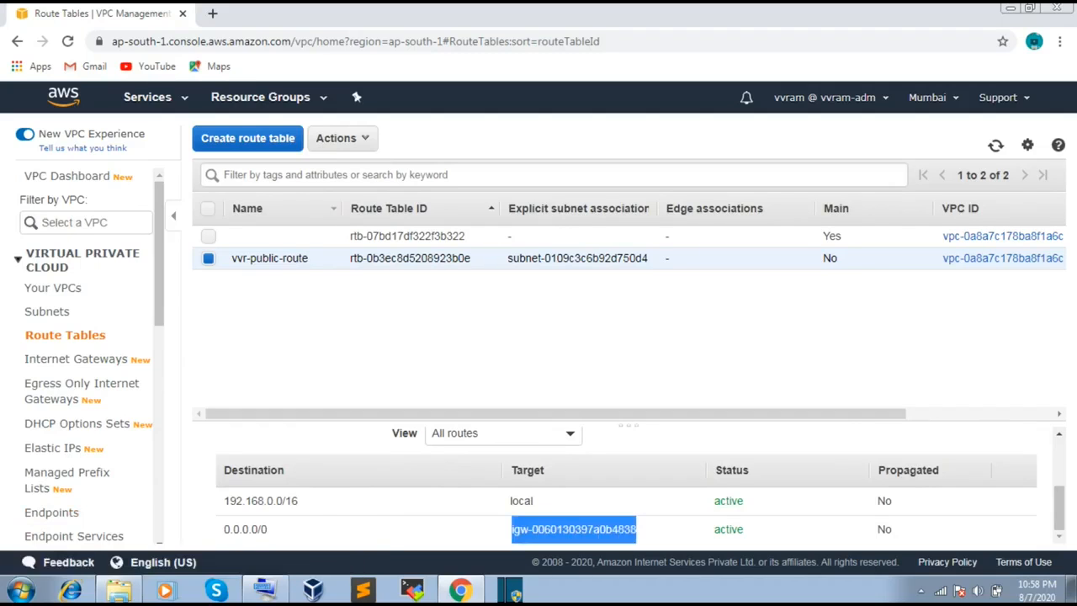
left_click_drag(223, 530, 267, 529)
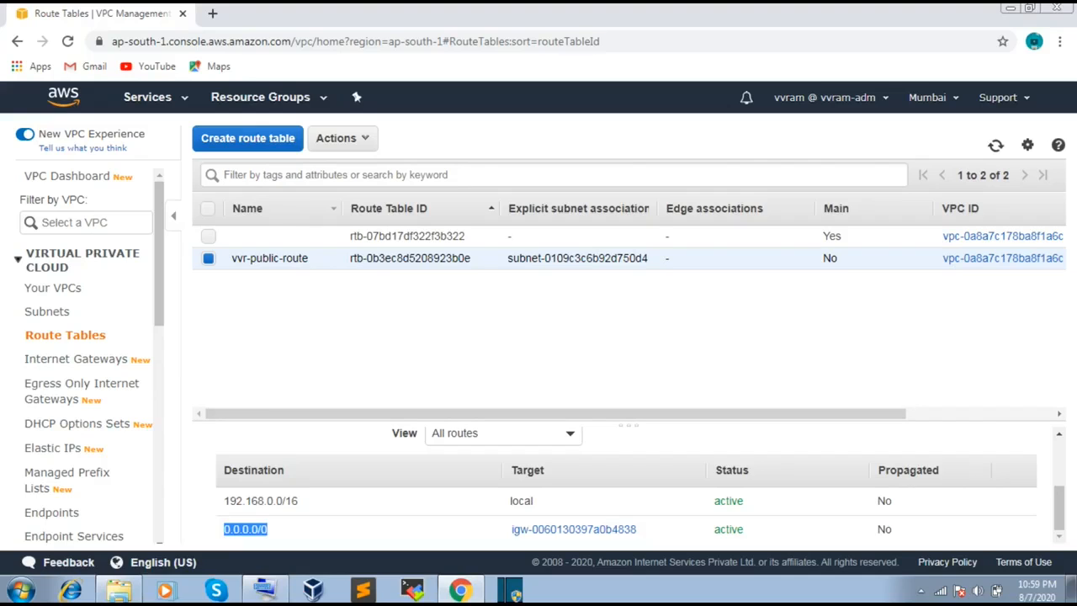
left_click_drag(1060, 507, 1059, 460)
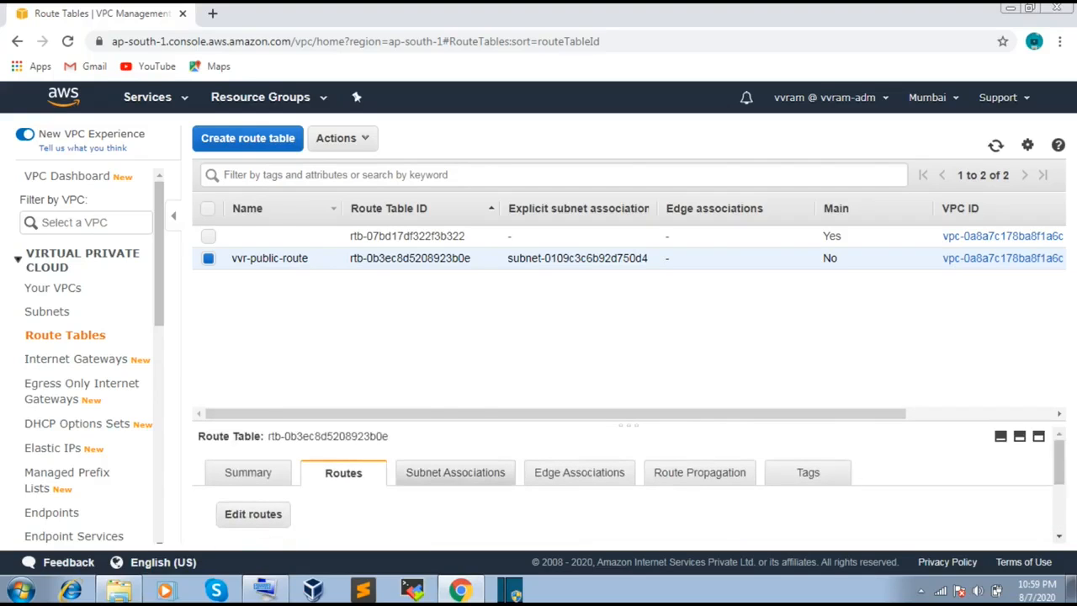
left_click(455, 473)
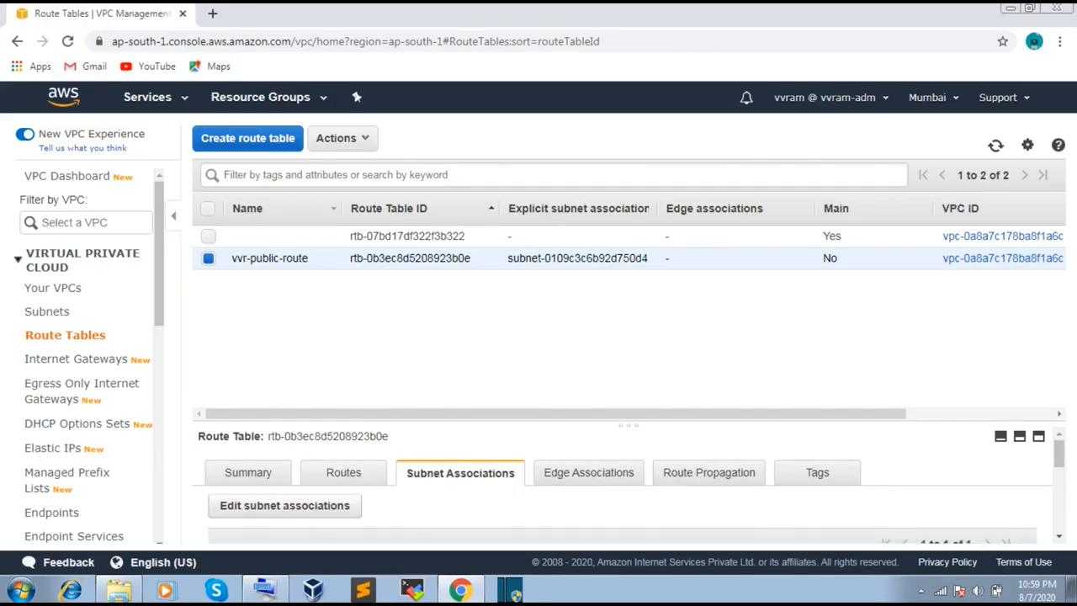
left_click_drag(1059, 454, 1059, 483)
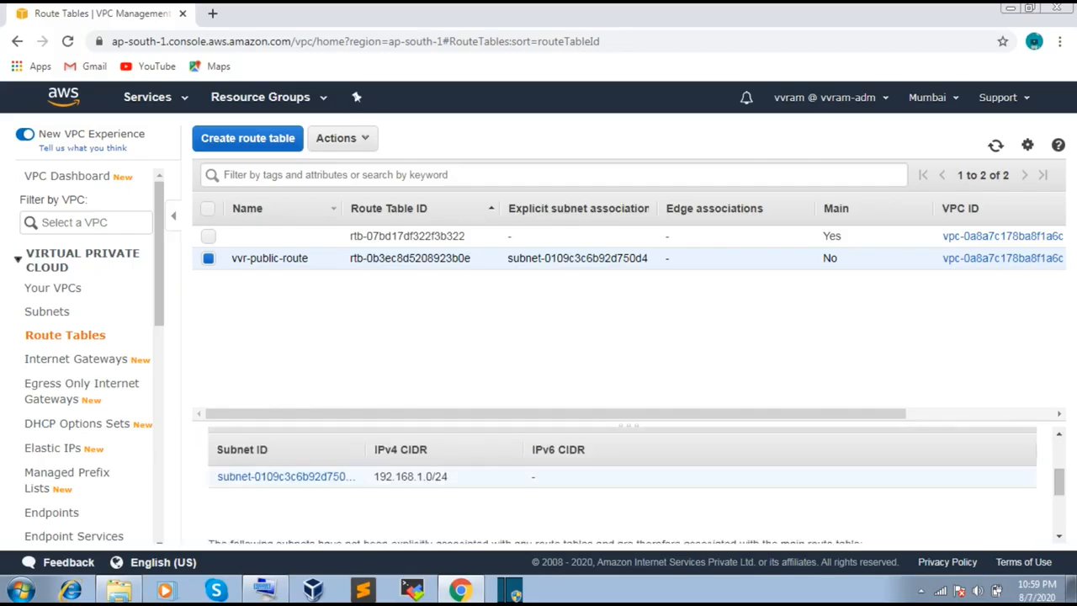
left_click_drag(375, 476, 447, 476)
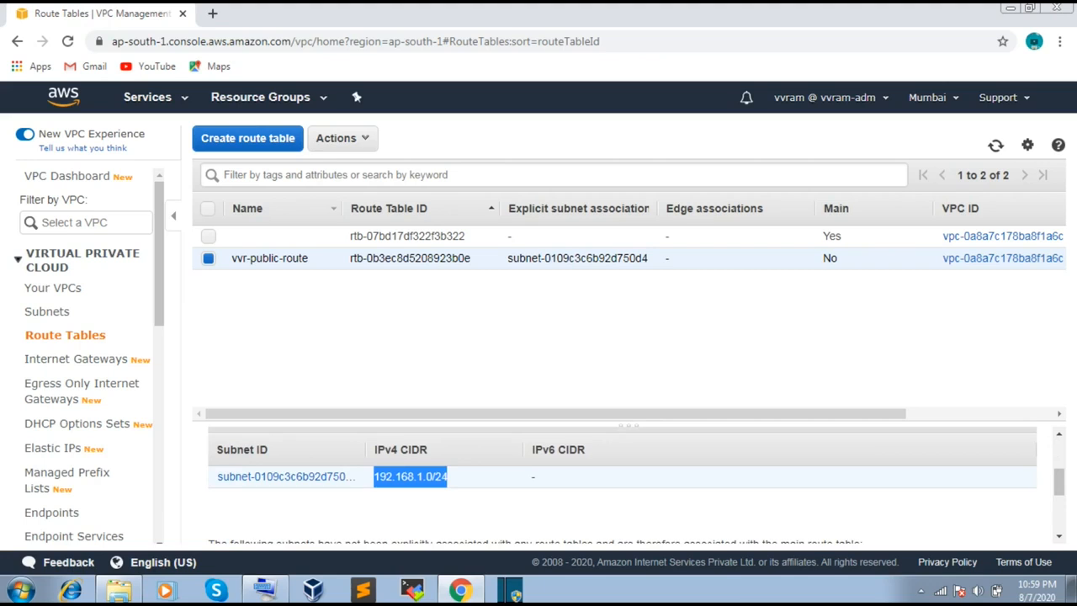
left_click(448, 477)
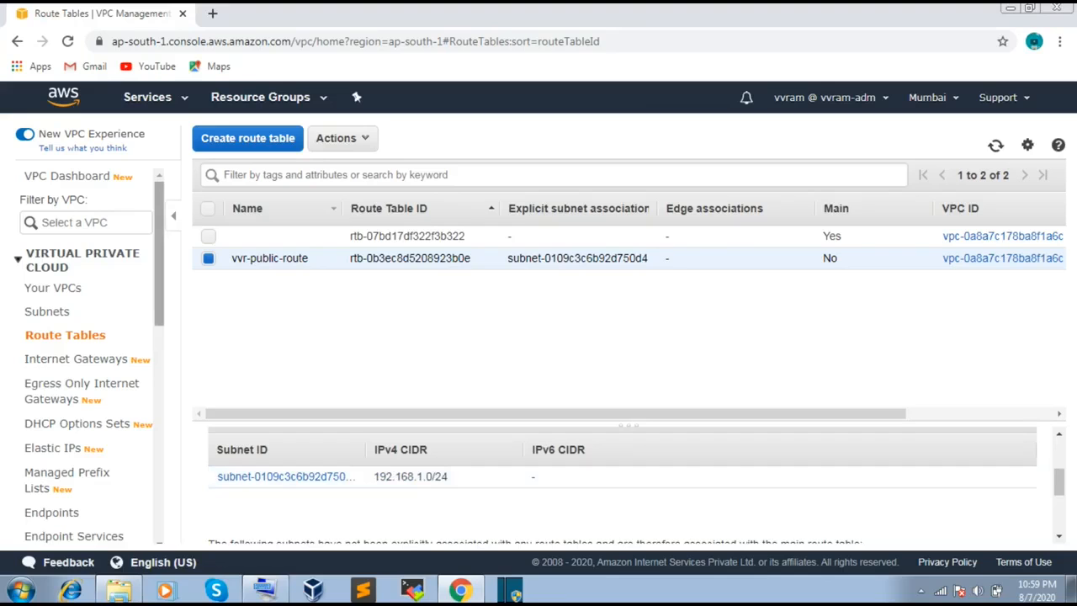
mouse_move(159, 254)
left_mouse_down()
mouse_move(159, 376)
mouse_move(160, 253)
left_mouse_up()
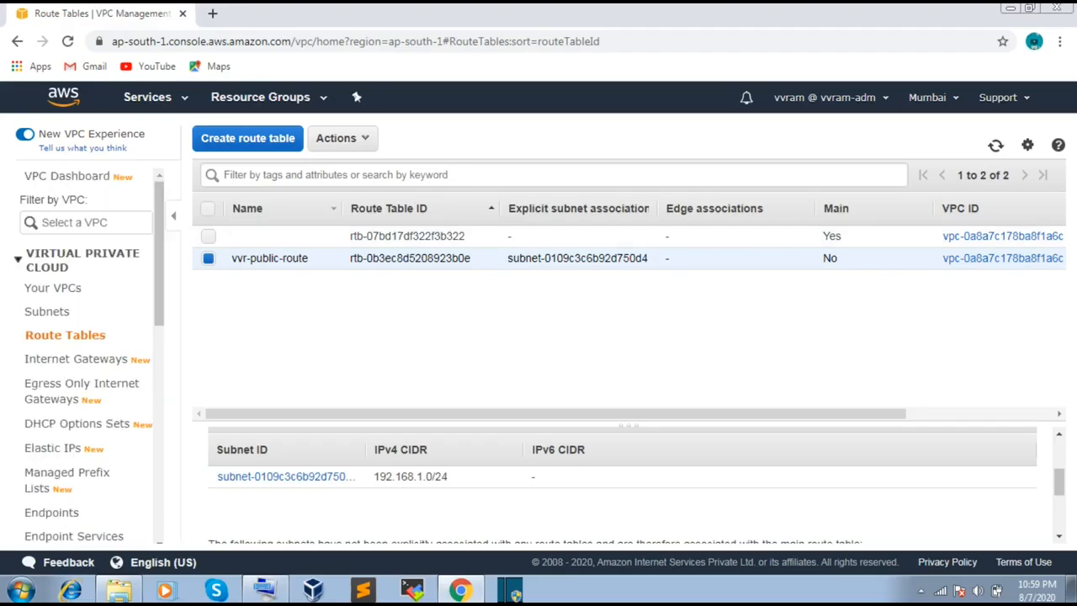